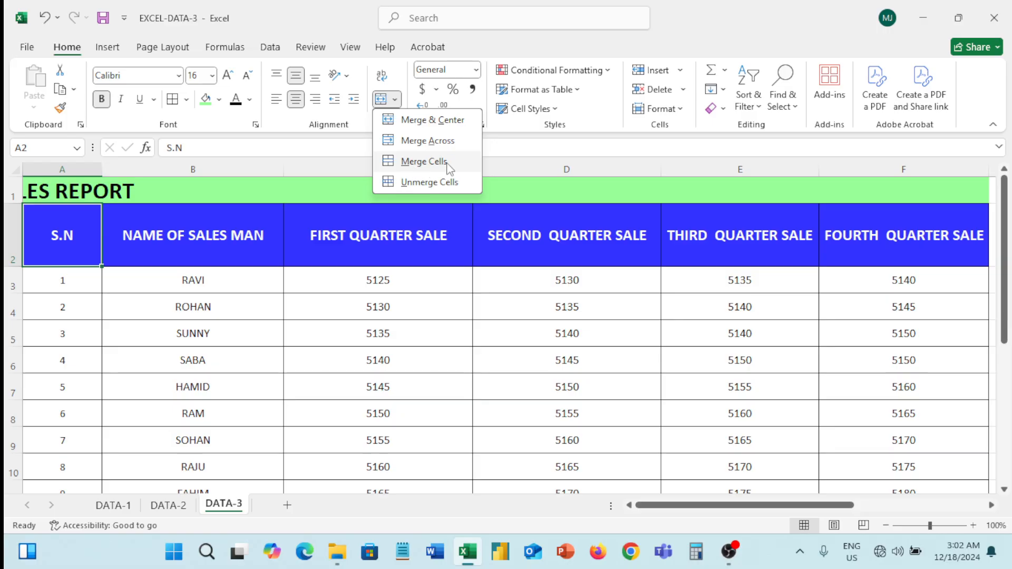
View the full alignment settings for the S.N header cell and dismiss them without making changes.
click(357, 136)
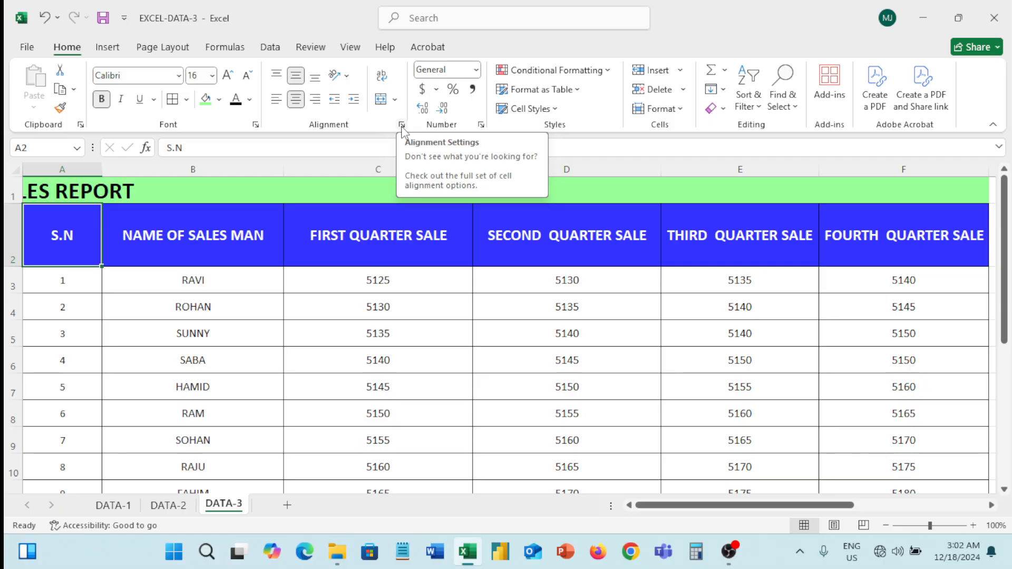
click(401, 125)
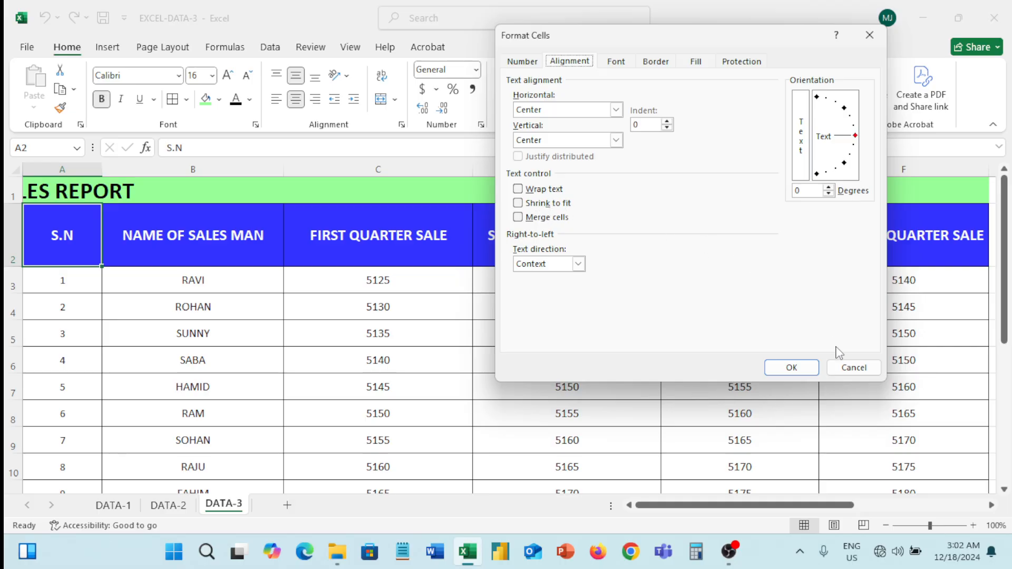
click(849, 368)
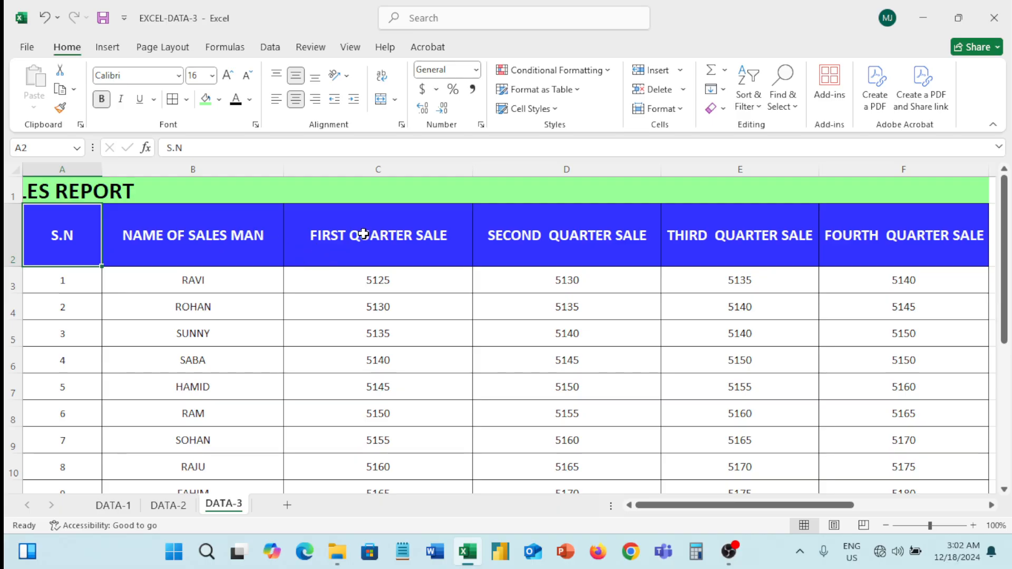
Review the SALES REPORT title and the header cells of row 2 from S.N to FOURTH QUARTER SALE.
click(26, 191)
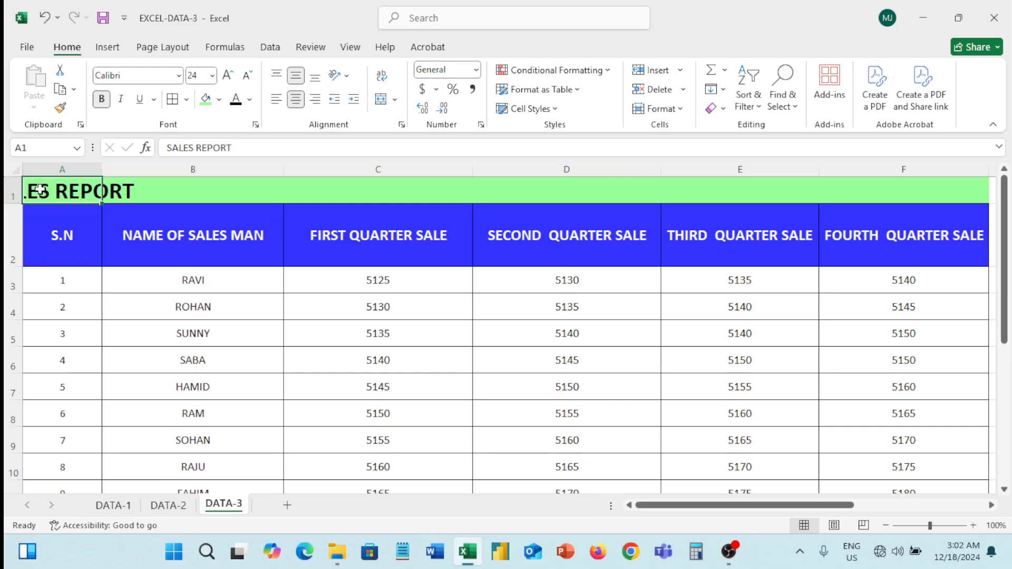
click(56, 240)
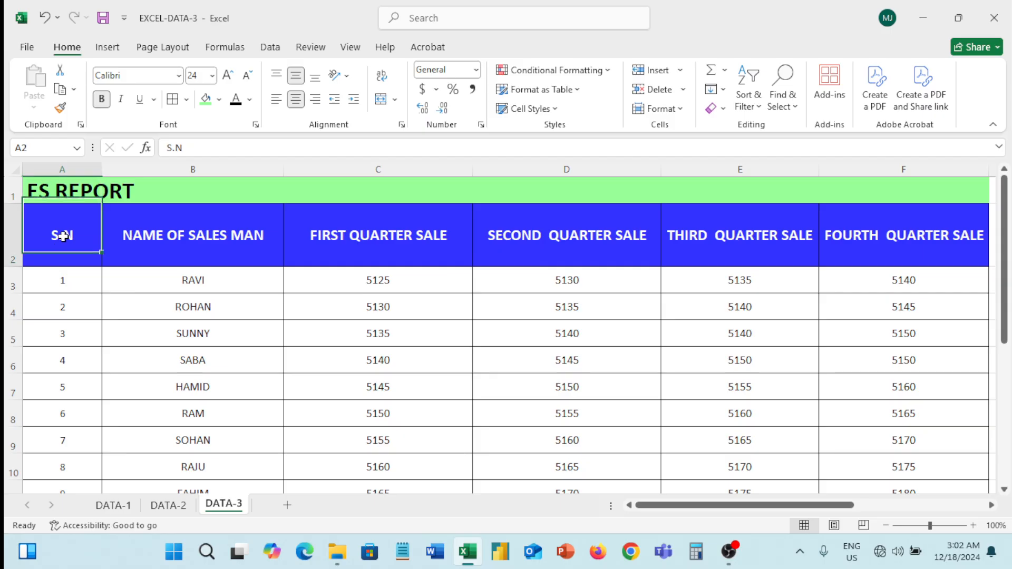
click(168, 241)
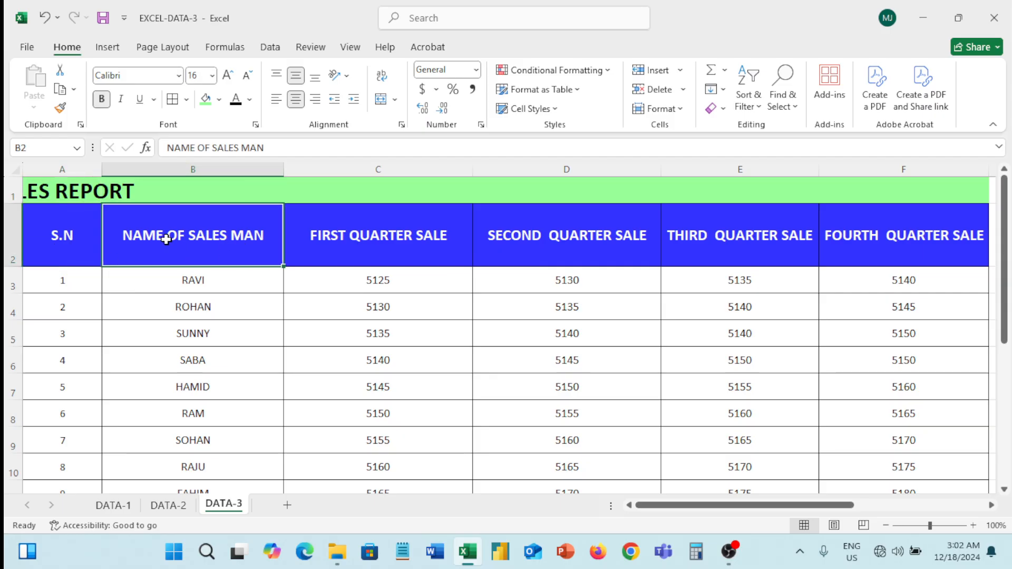
click(366, 248)
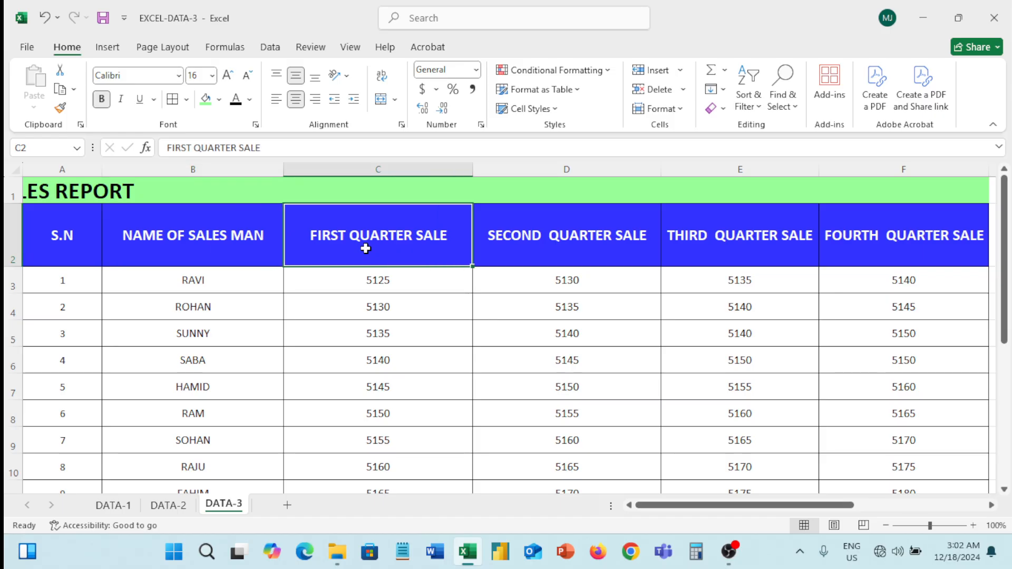
click(549, 245)
click(730, 247)
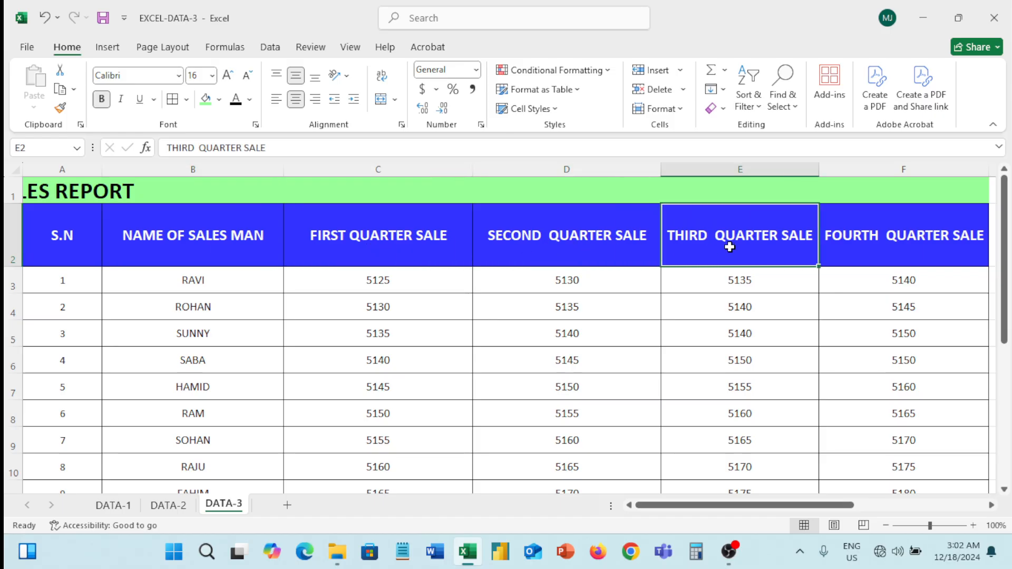
click(872, 243)
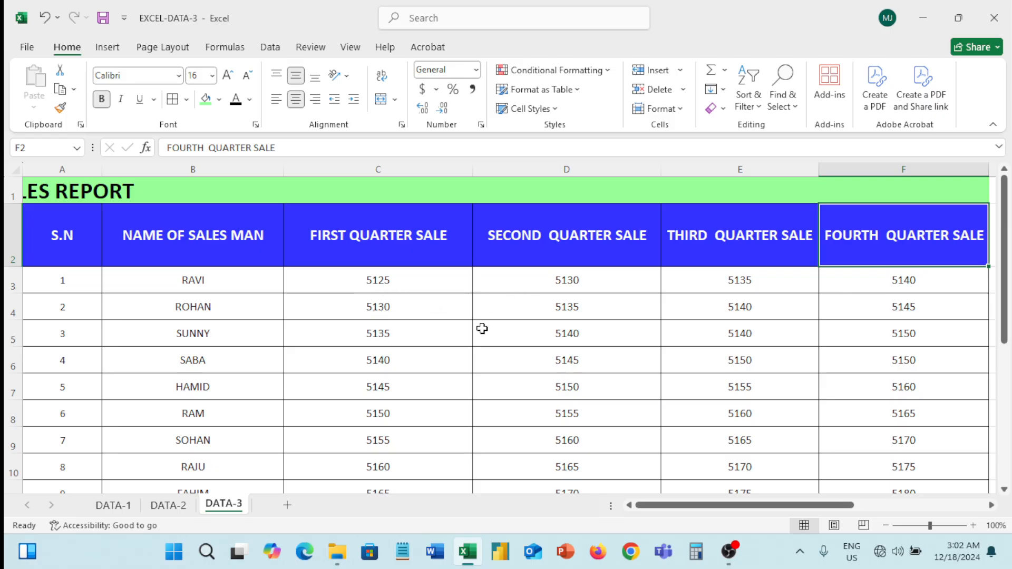
click(654, 322)
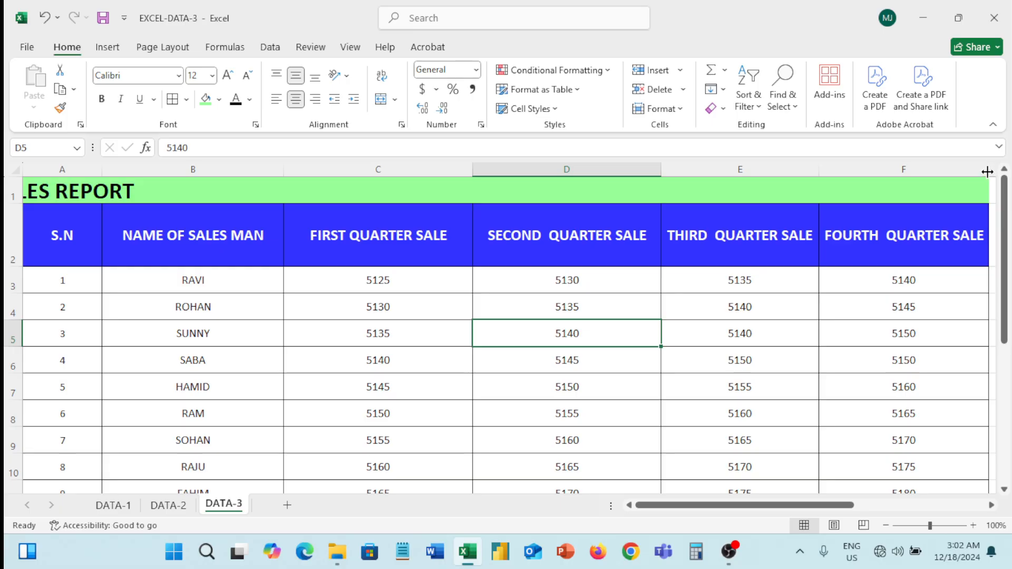
Narrow columns F, E, D, C and B so that they are too tight for their header texts.
drag(987, 172, 893, 172)
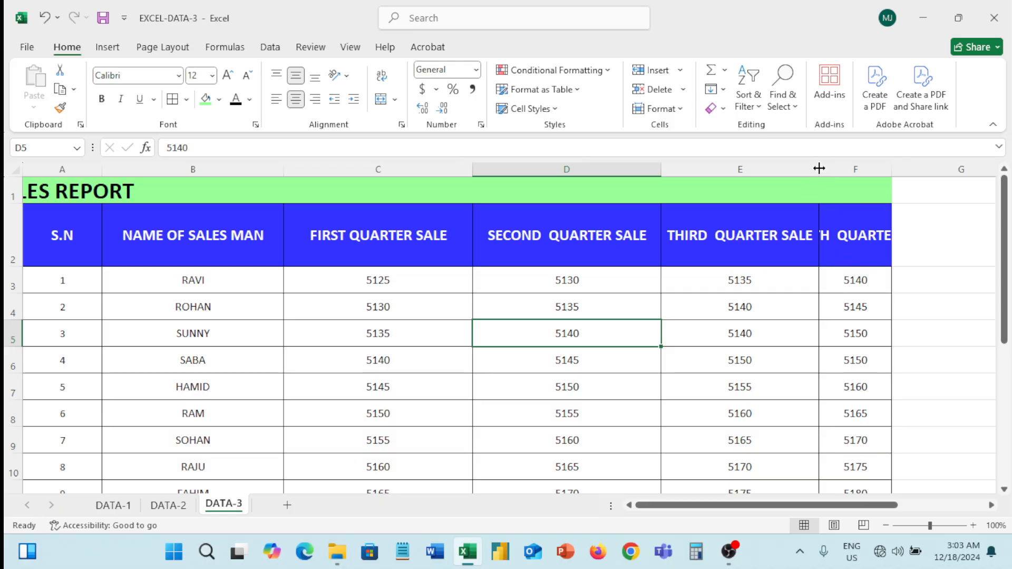
drag(817, 168, 741, 169)
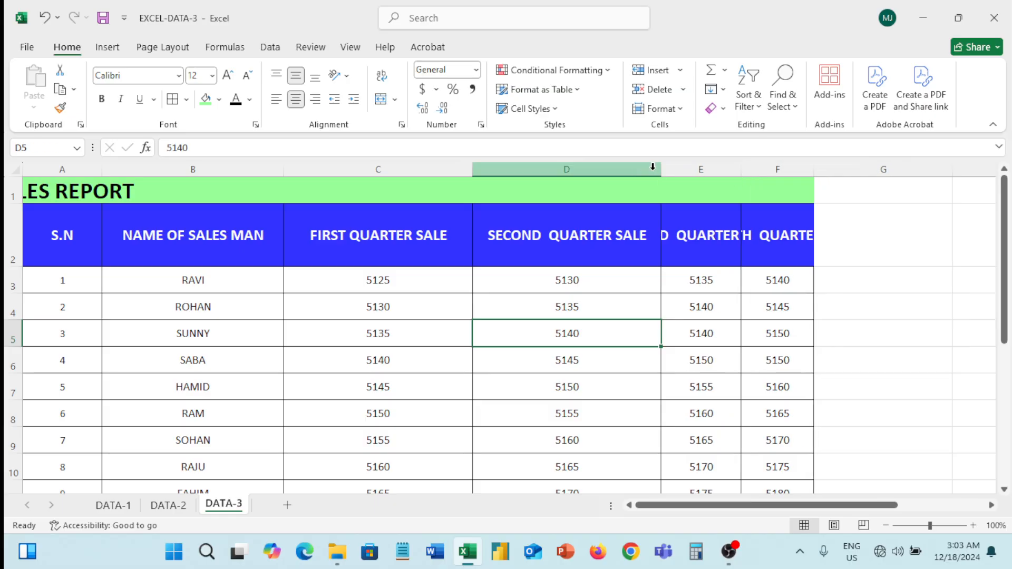
drag(661, 167, 567, 169)
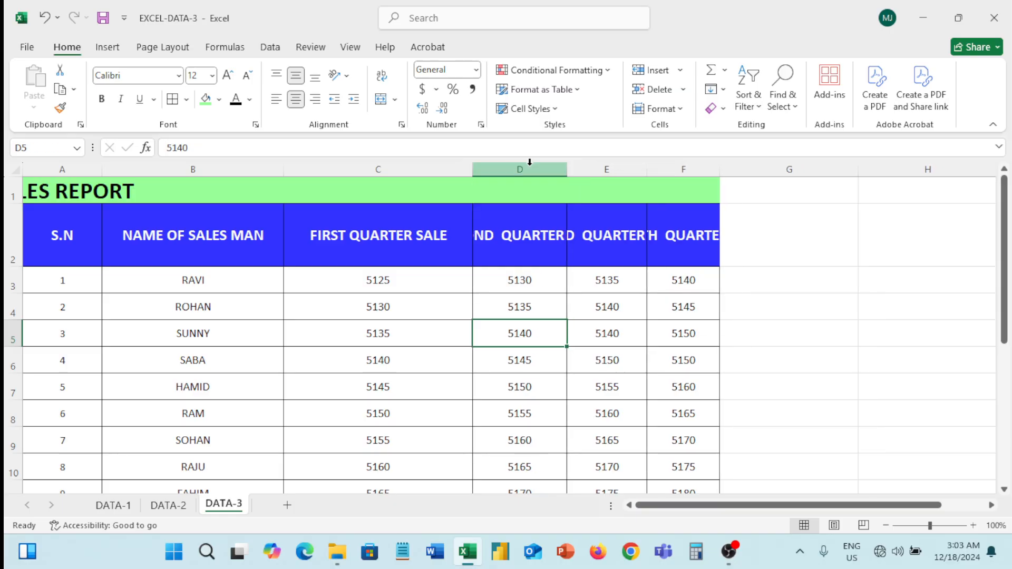
drag(473, 169, 391, 170)
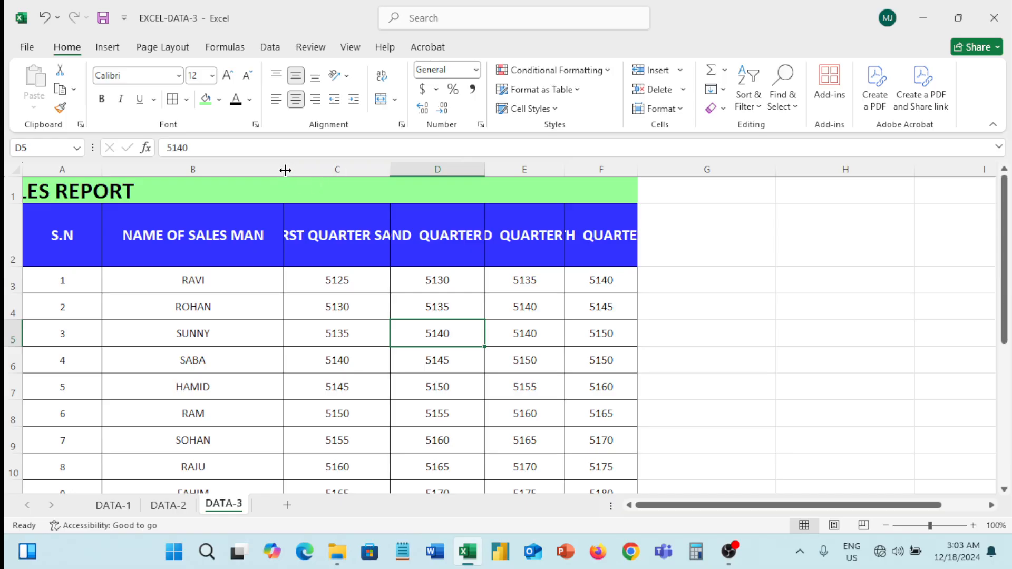
drag(284, 169, 198, 194)
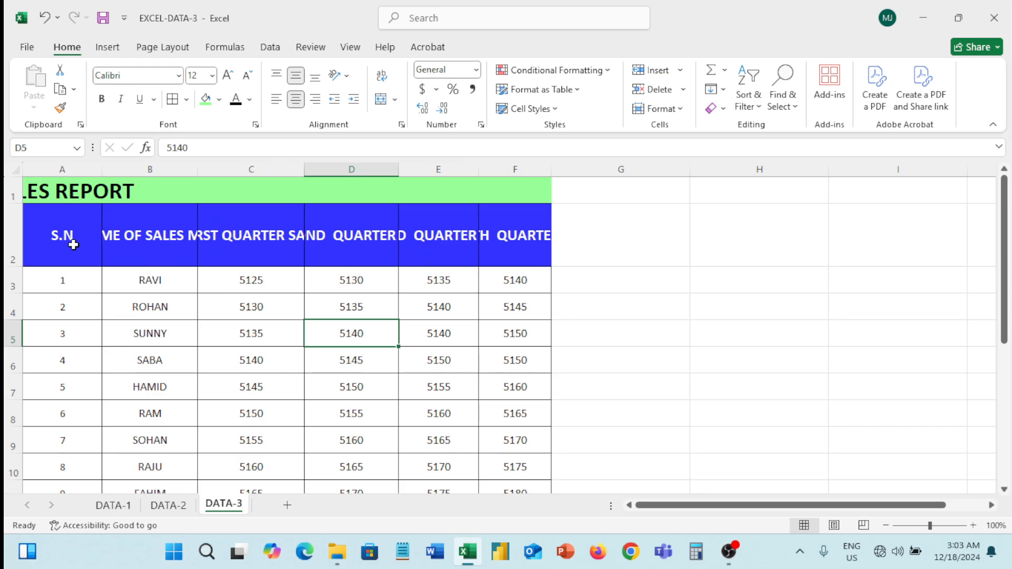
Apply Wrap Text to the header row, cells A2 to F2.
click(63, 232)
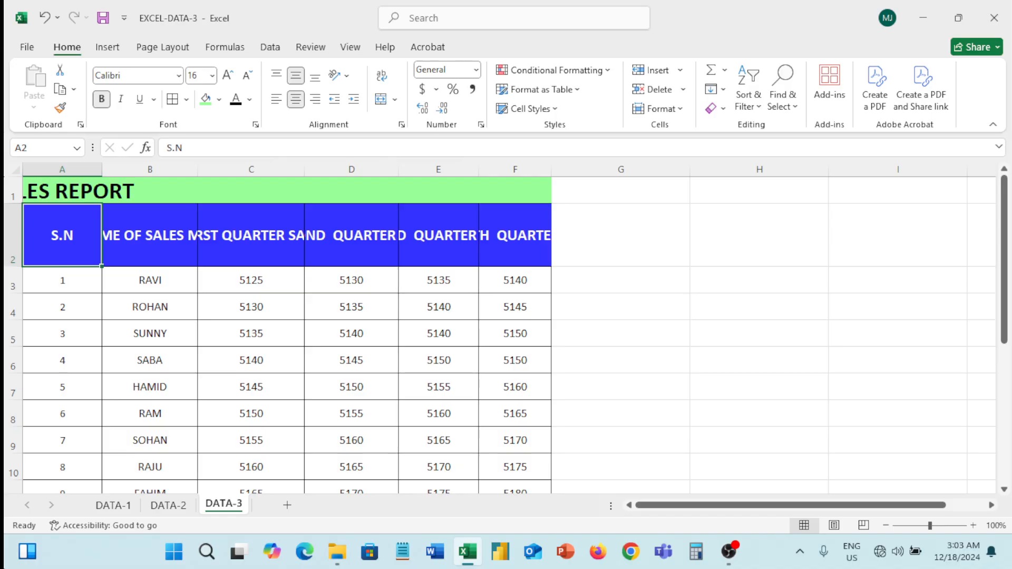
drag(62, 235, 515, 235)
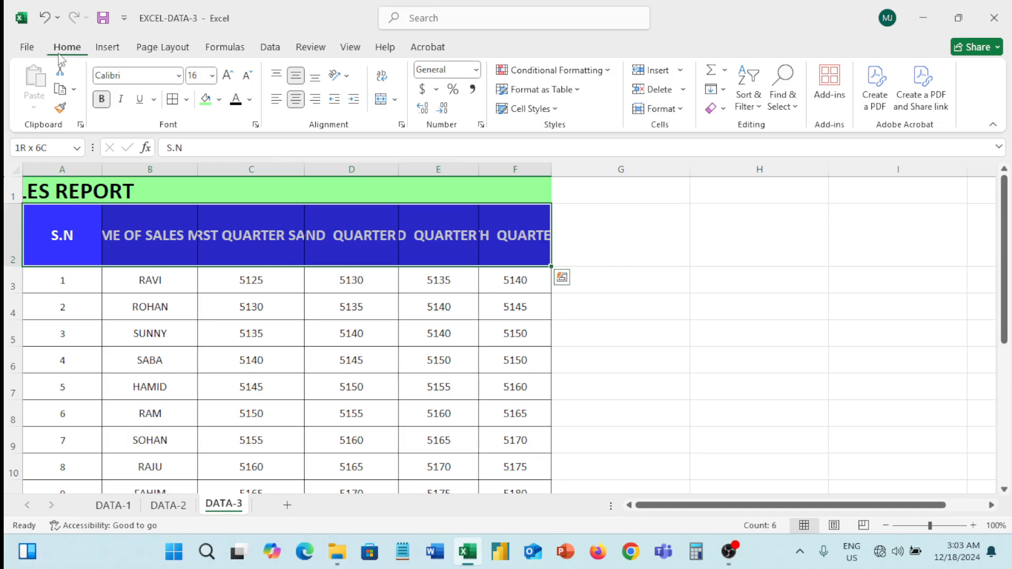
click(383, 78)
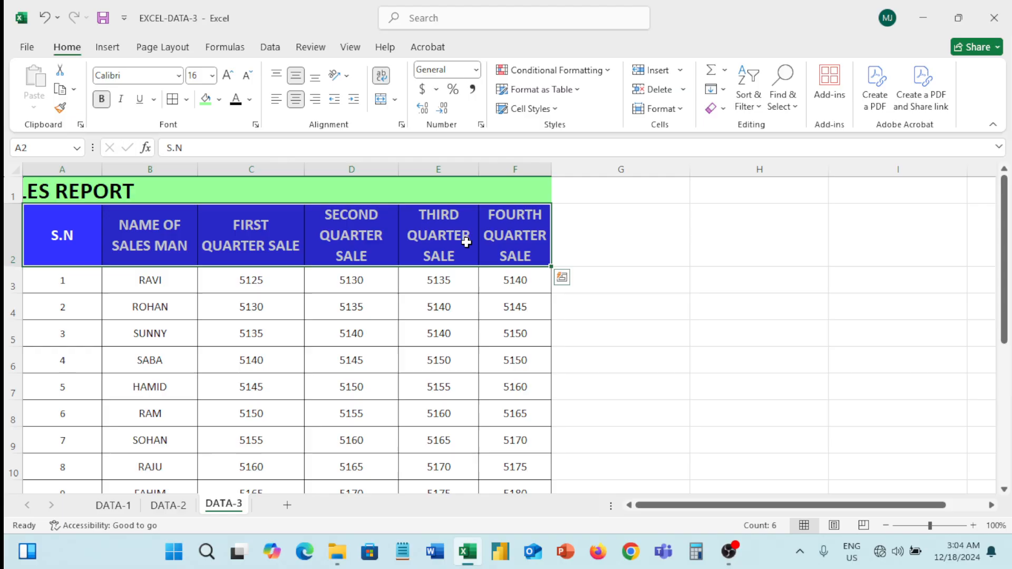
Narrow columns C, B and D a little further to fit the wrapped headers, and deselect the header row.
drag(305, 171, 285, 171)
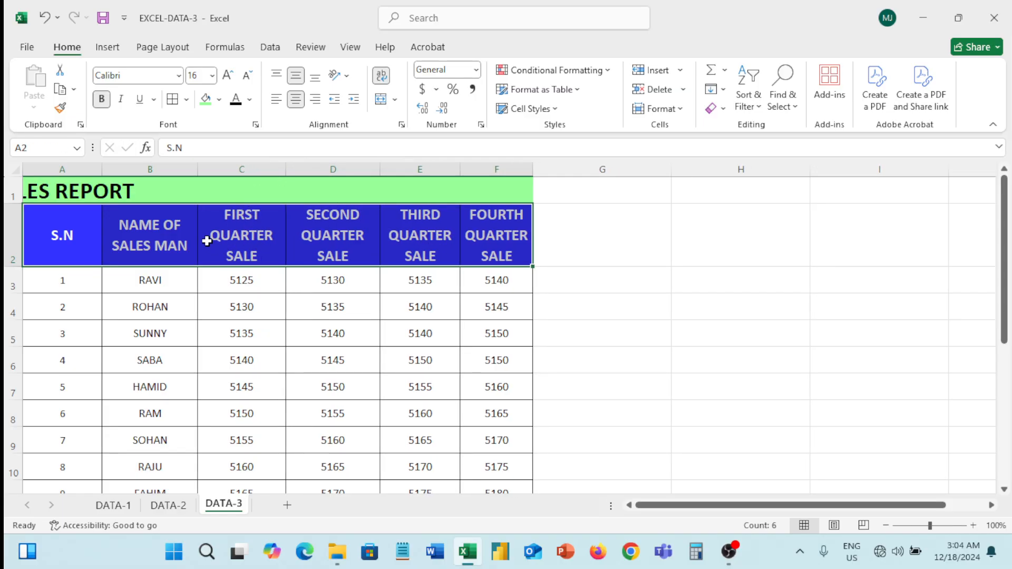
drag(198, 169, 186, 169)
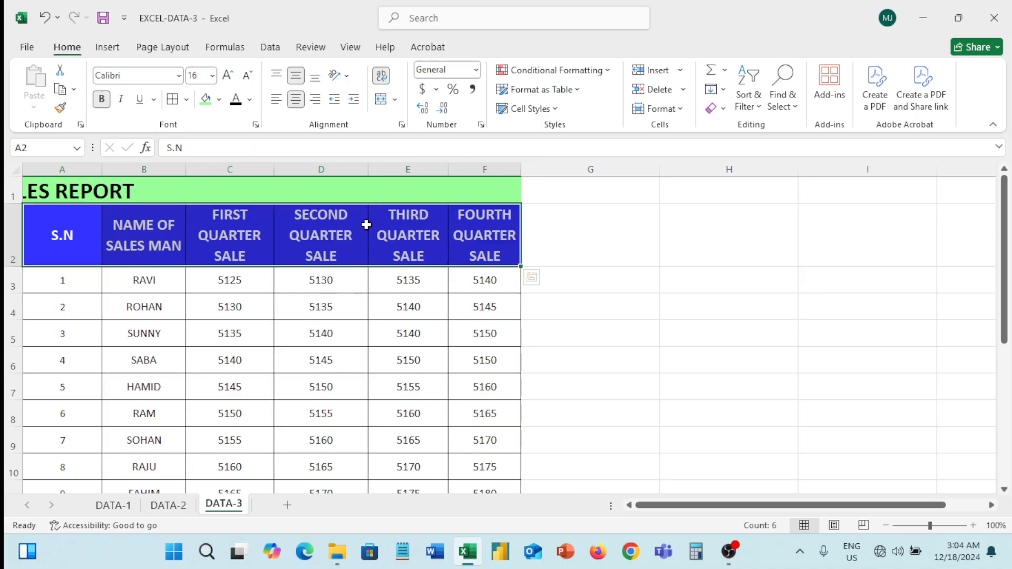
drag(368, 169, 357, 169)
click(592, 250)
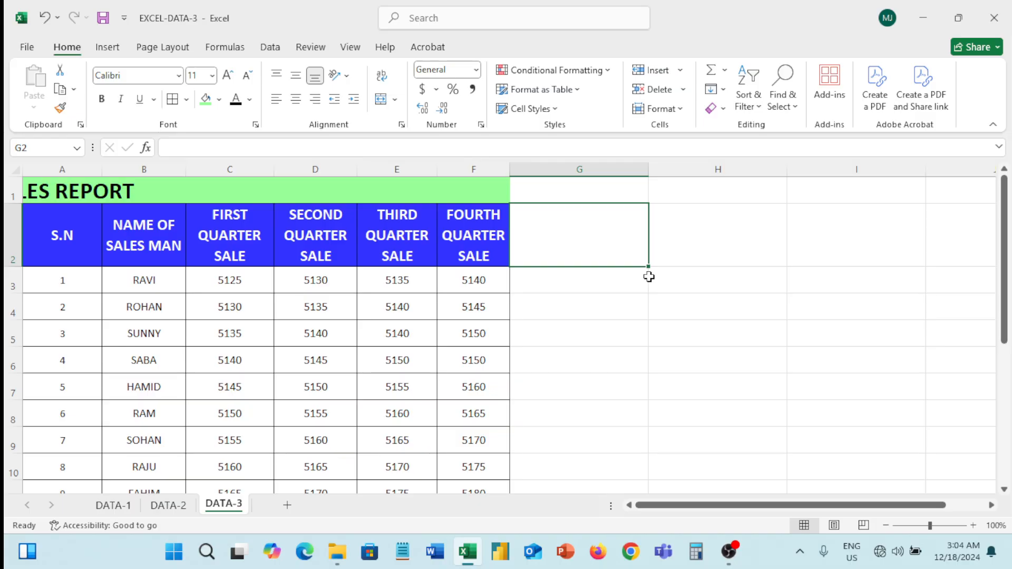
Undo all the column width changes and the header row's text wrapping, and deselect the header row.
key(ctrl+z)
key(ctrl+z)
key(ctrl+z)
key(ctrl+z)
key(ctrl+z)
key(ctrl+z)
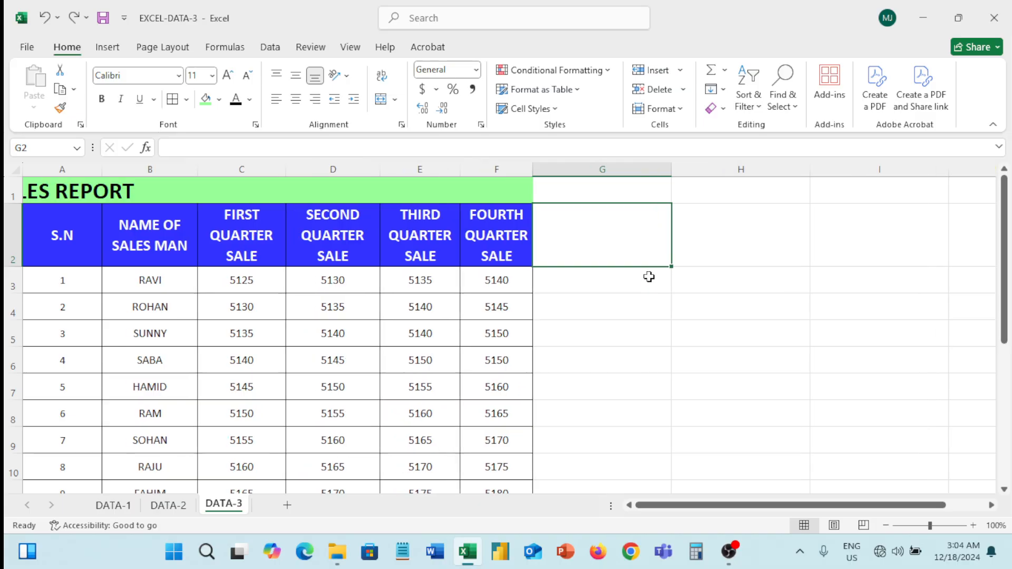
key(ctrl+z)
key(ctrl+z)
key(ctrl+z)
key(ctrl+z)
key(ctrl+z)
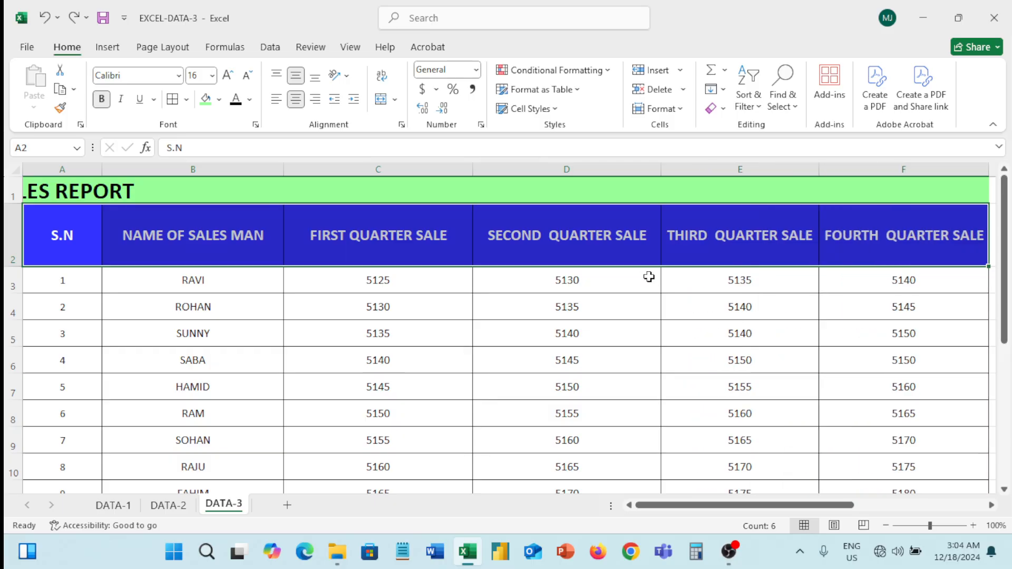
click(605, 291)
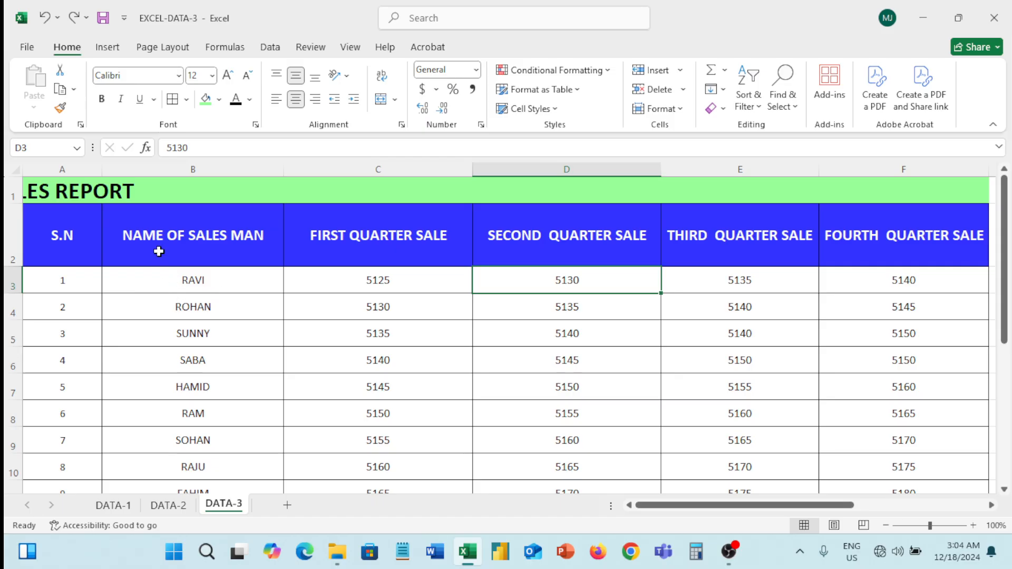
Show the available merge options for the SALES REPORT title cell A1 without applying any.
click(84, 231)
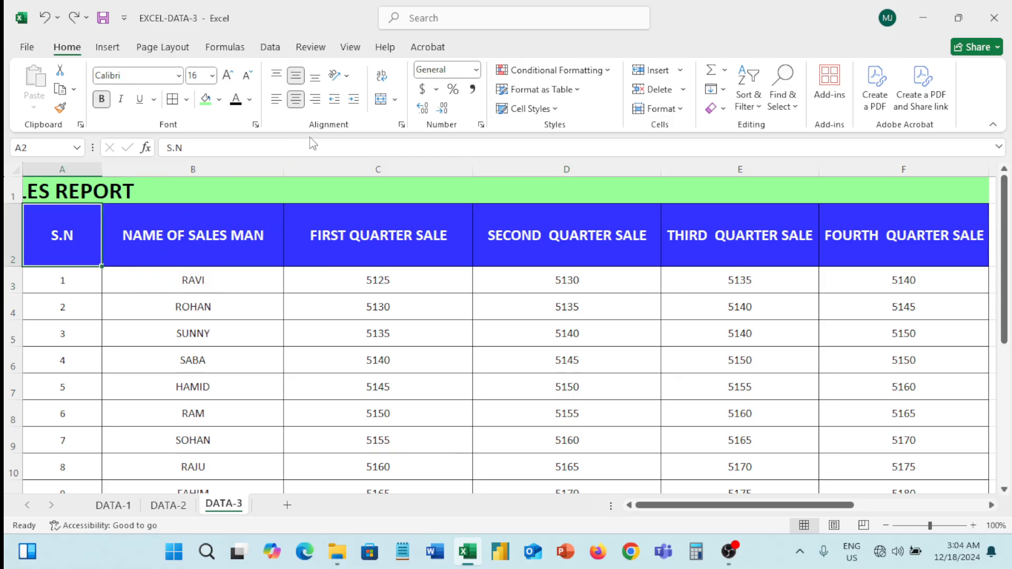
click(69, 191)
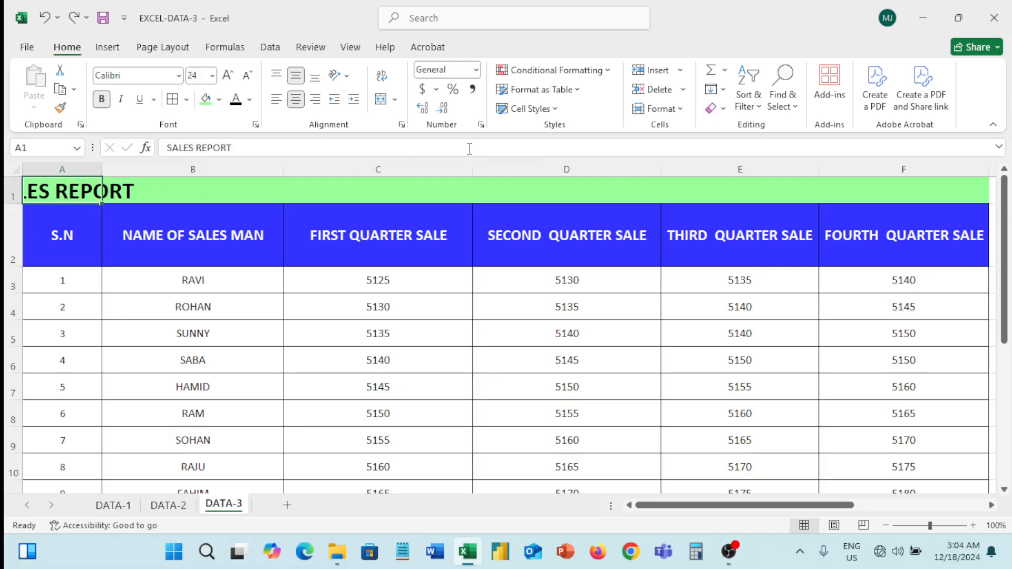
click(395, 99)
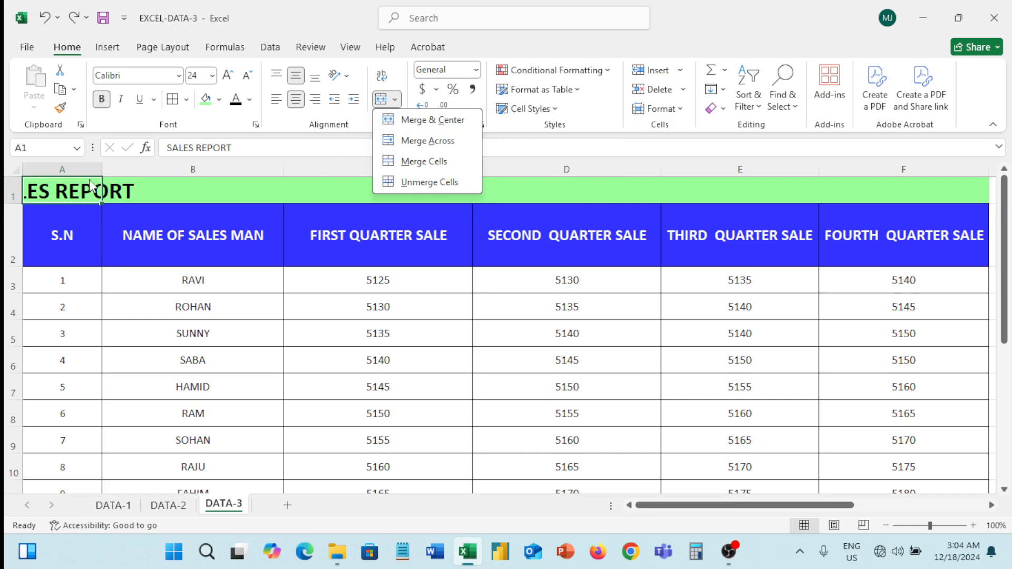
click(40, 186)
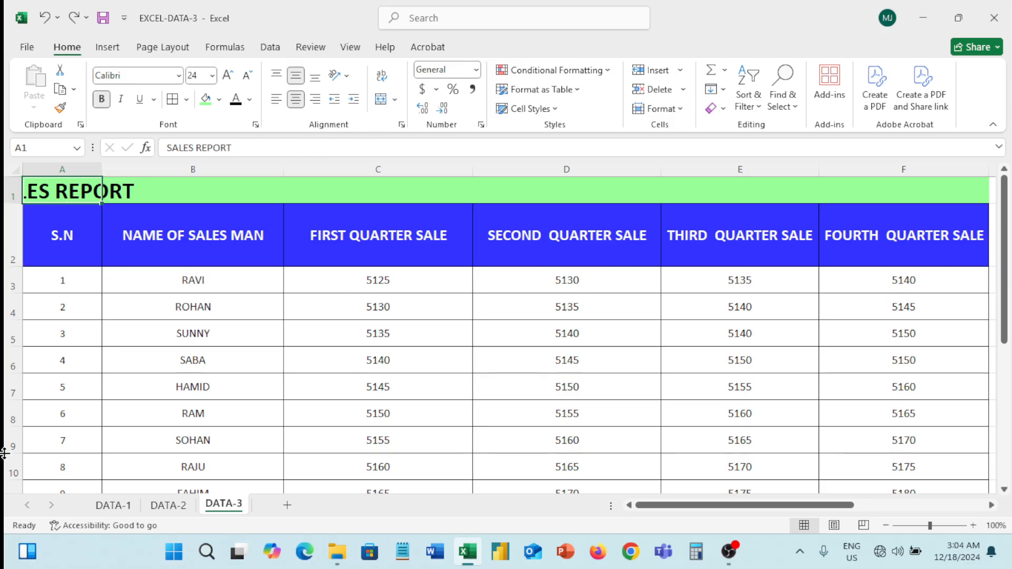
Merge and center the SALES REPORT title across cells A1 to F1.
key(shift+Right)
key(shift+Right)
key(shift+Right)
key(shift+Right)
key(shift+Right)
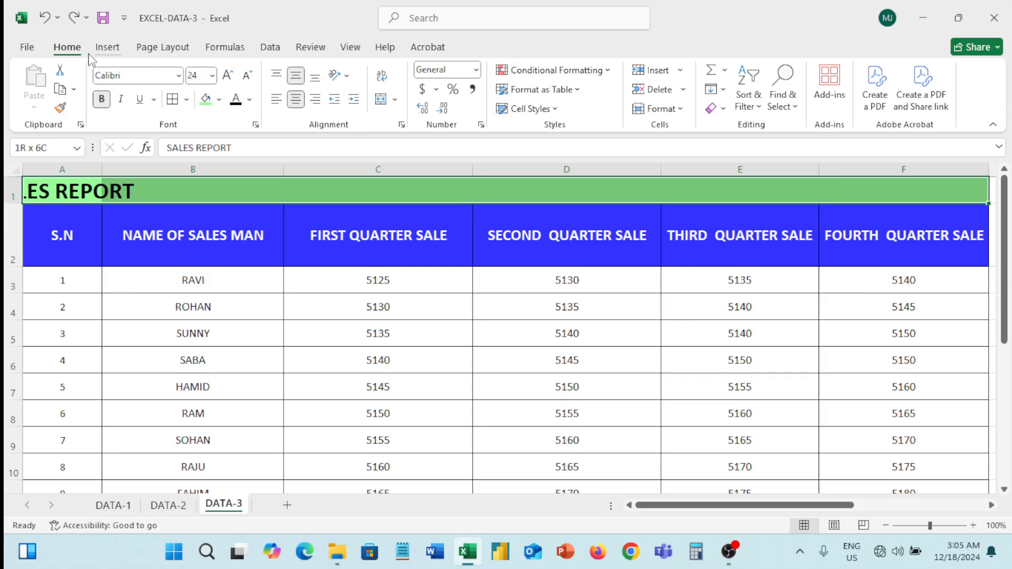
click(396, 103)
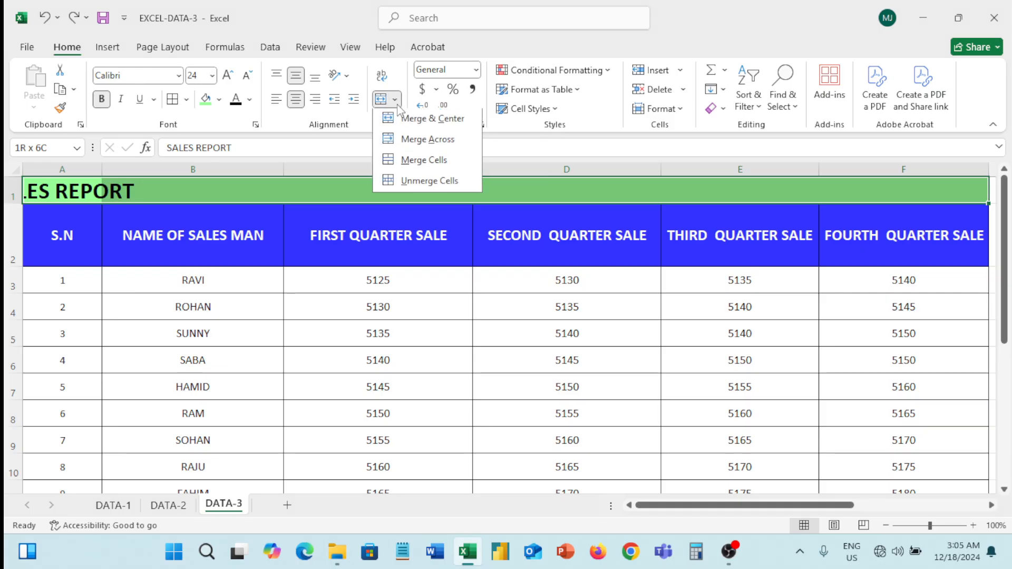
click(429, 125)
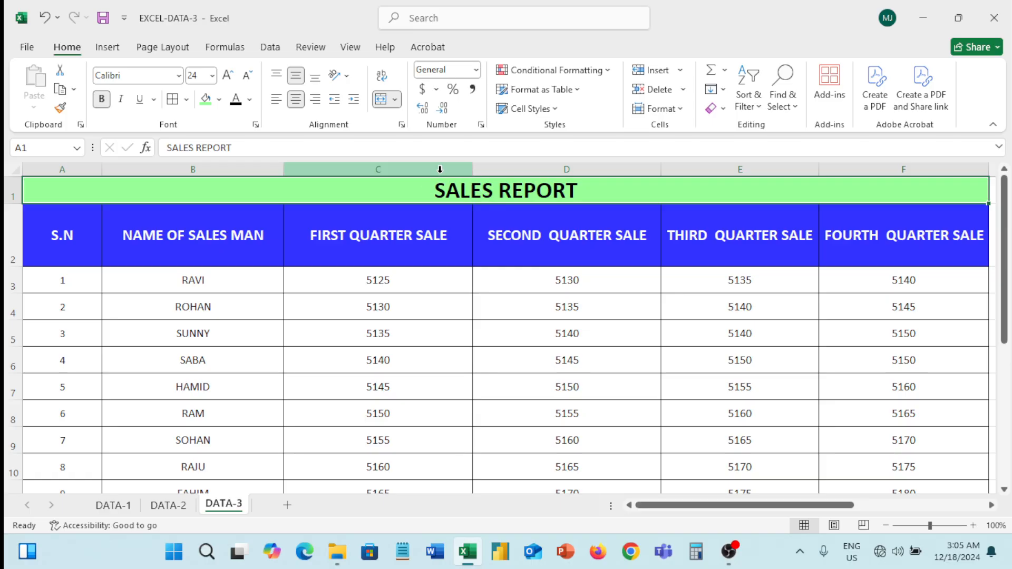
Unmerge the SALES REPORT title cells A1 to F1.
click(395, 99)
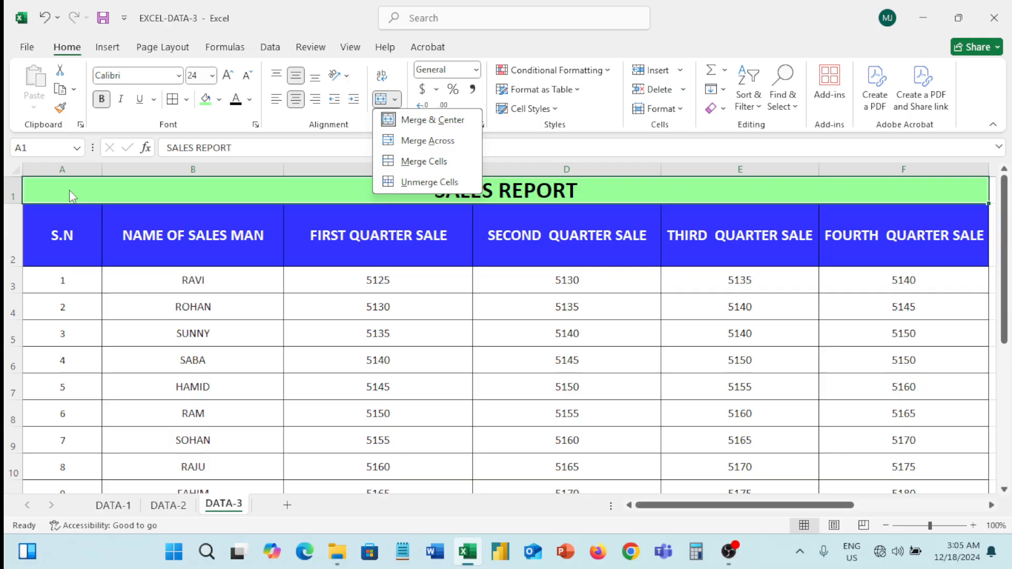
click(420, 182)
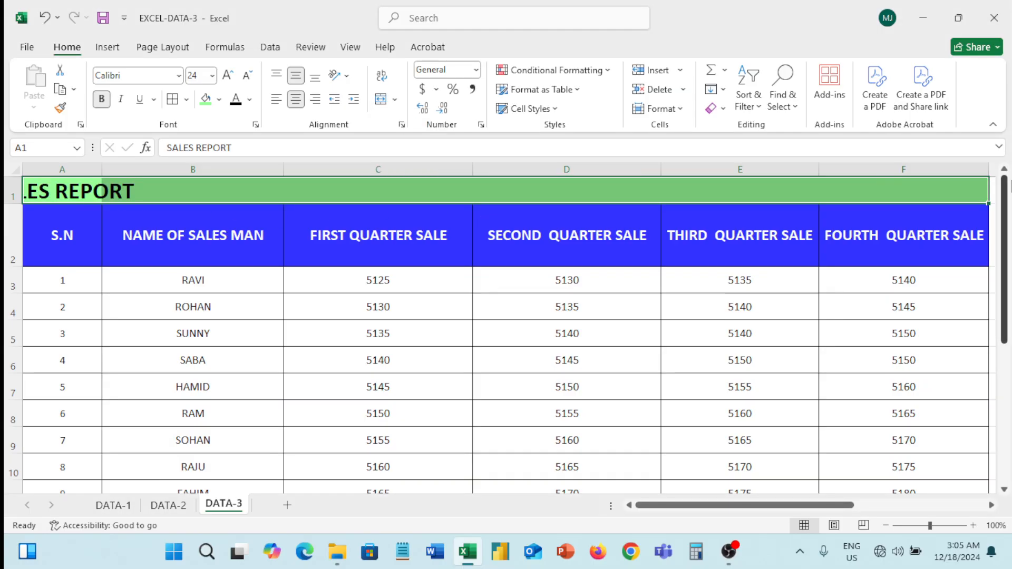
Merge each of rows 14 to 18 separately across columns A to F using Merge Across.
click(55, 198)
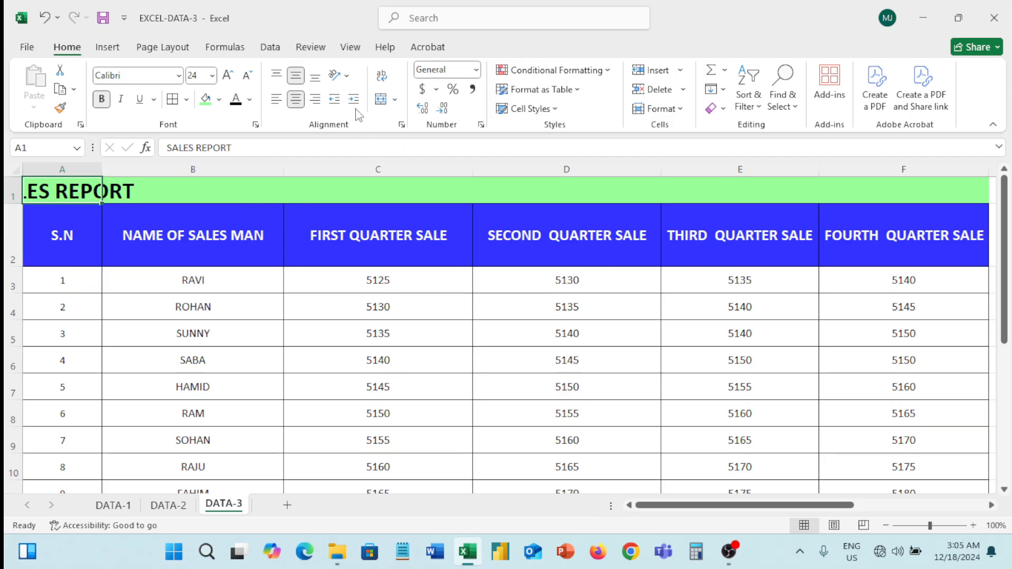
click(395, 99)
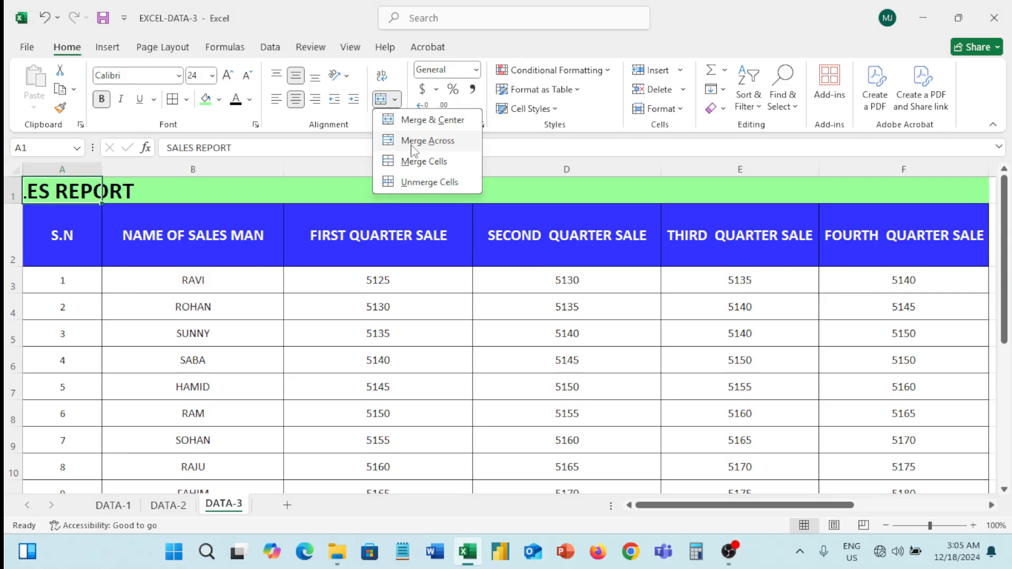
scroll(338, 305, down, 3)
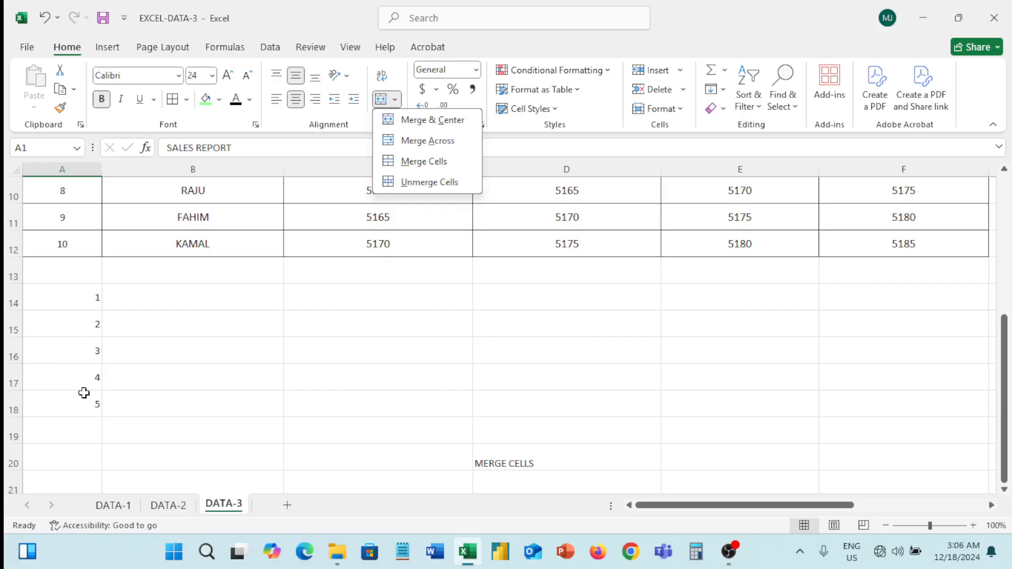
click(84, 291)
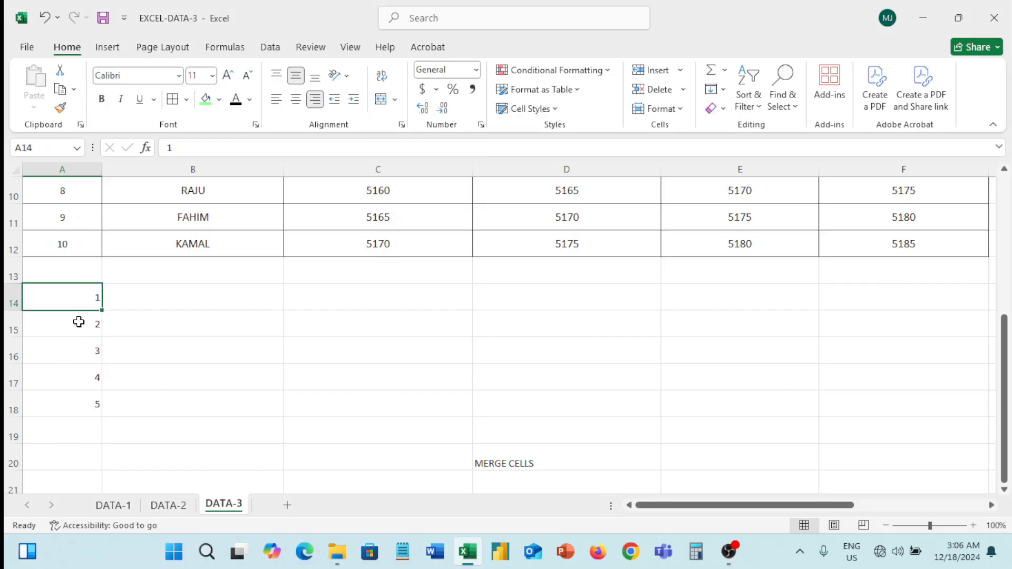
key(shift+Down)
key(shift+Down)
key(shift+Down)
key(shift+Down)
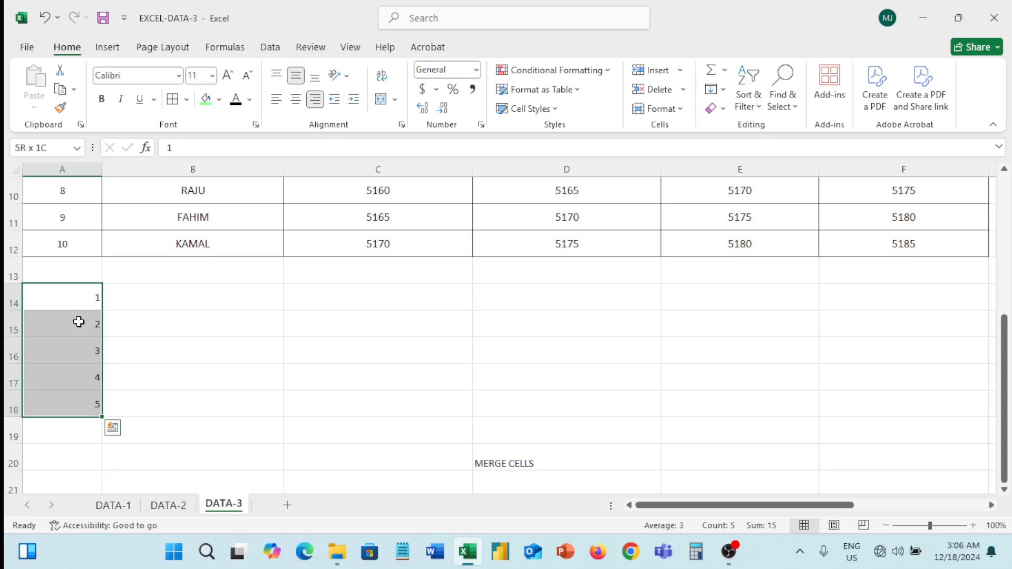
key(shift+Right)
key(shift+Right)
key(shift+Right)
key(shift+Right)
key(shift+Right)
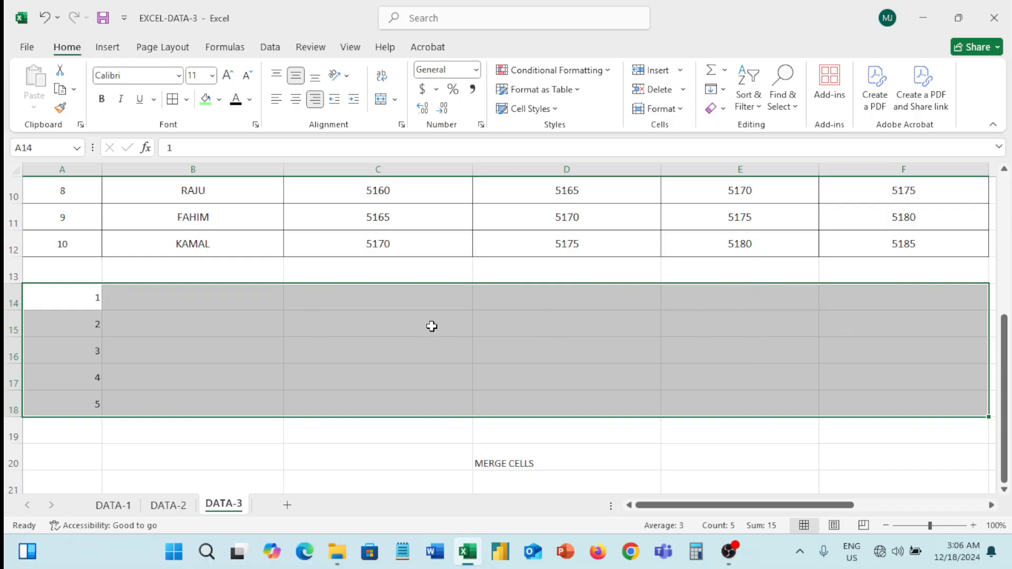
click(394, 99)
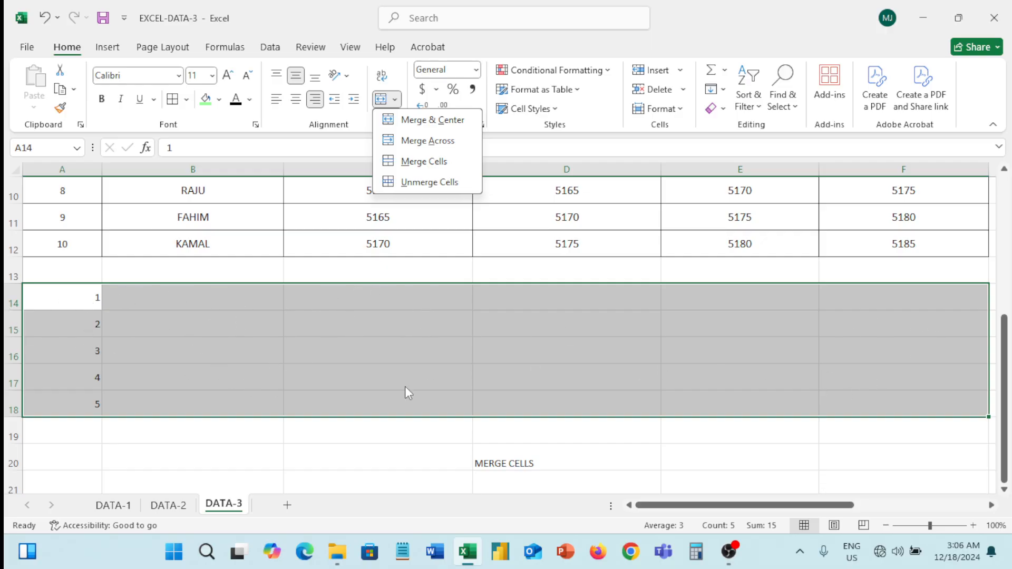
click(428, 141)
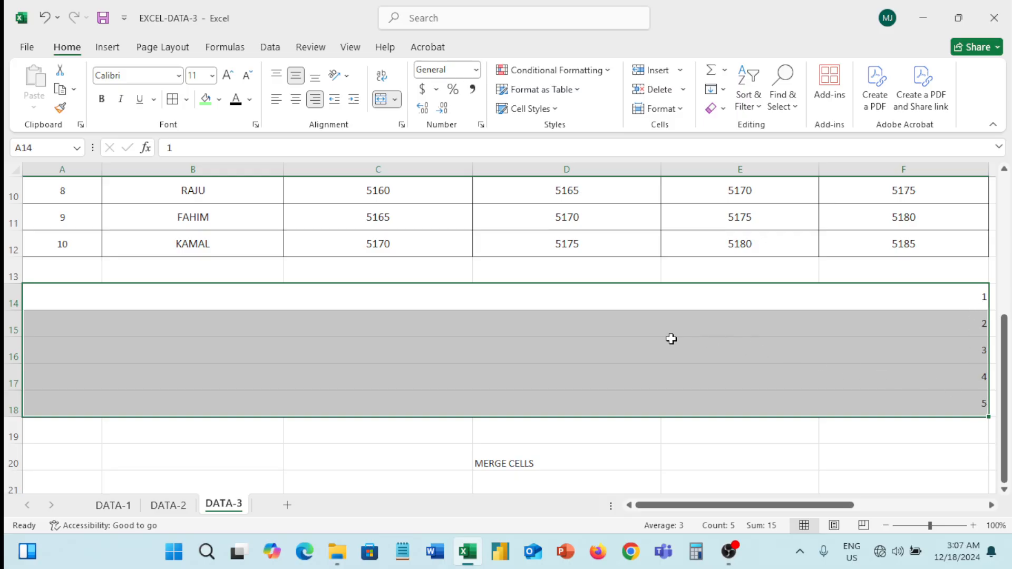
click(469, 342)
Merge cells D20 to F24 into one cell with Merge Cells, and center the MERGE CELLS text horizontally and vertically.
scroll(469, 343, down, 2)
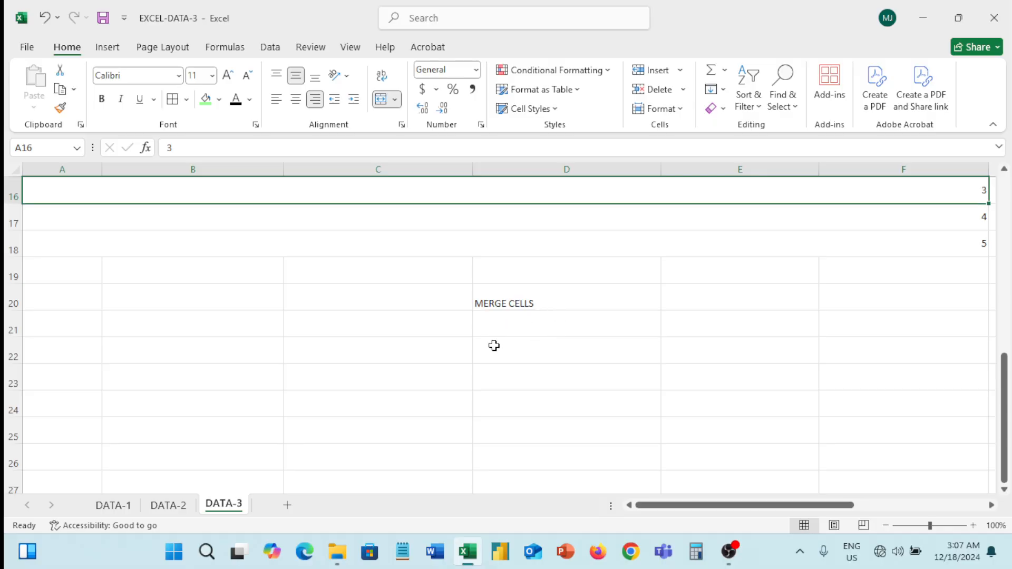
click(482, 302)
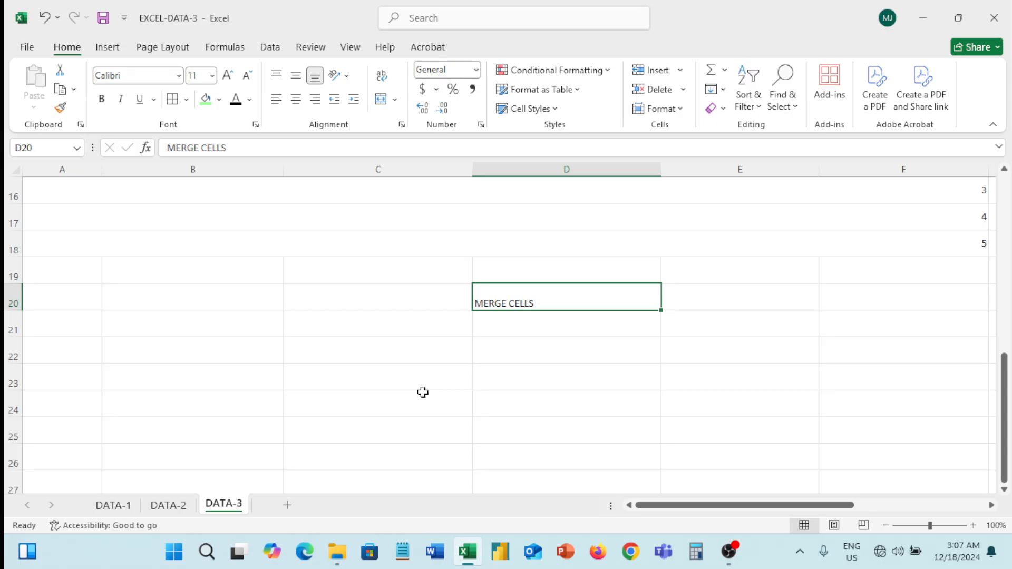
key(shift+Down)
key(shift+Down)
key(shift+Down)
key(shift+Down)
key(shift+Right)
key(shift+Right)
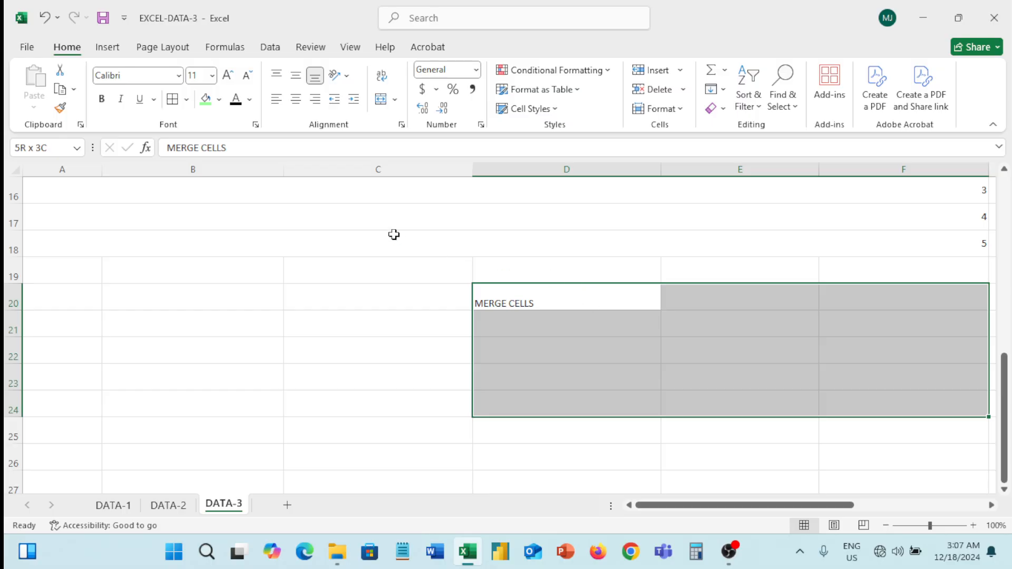
click(394, 99)
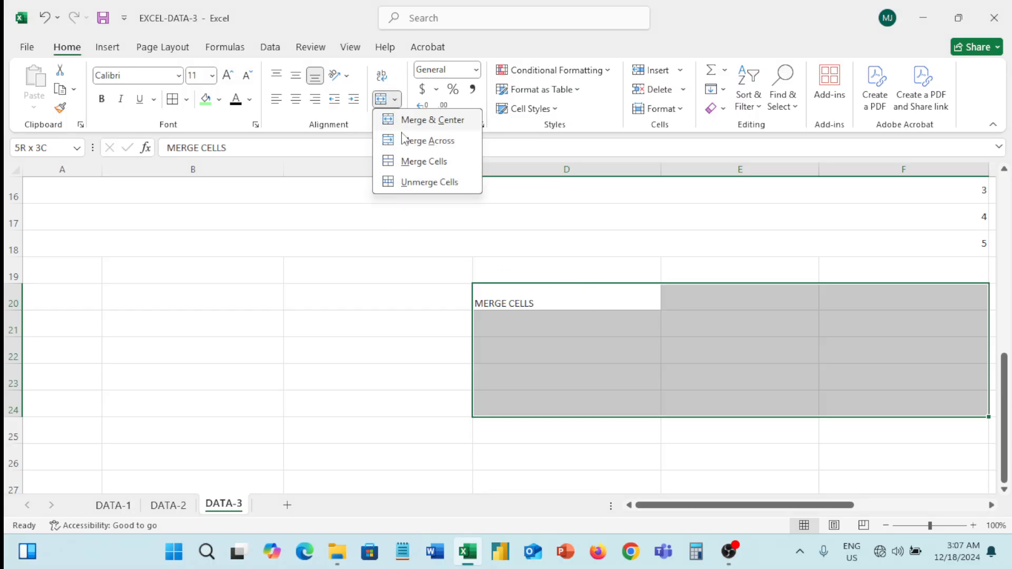
click(596, 317)
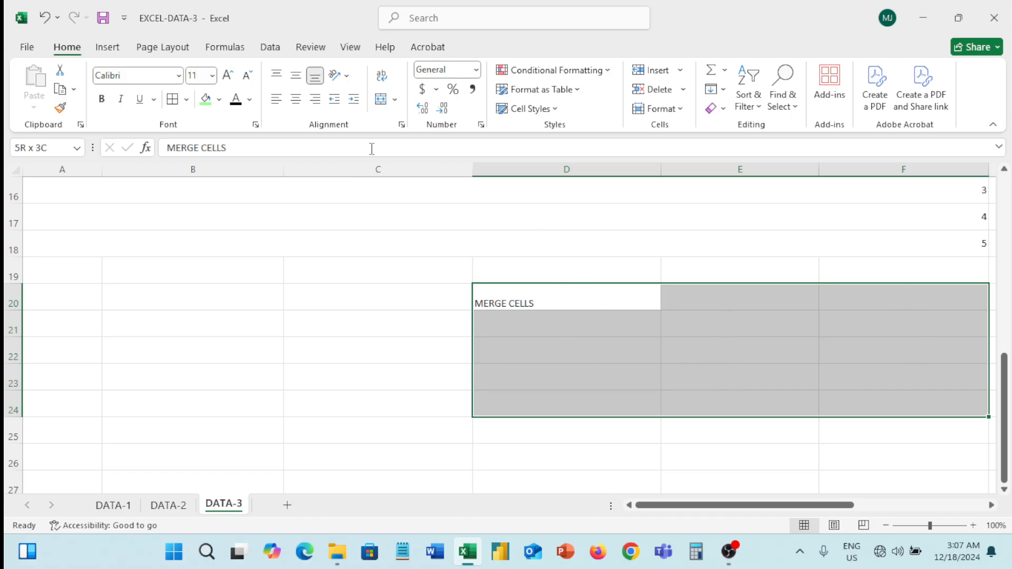
click(394, 99)
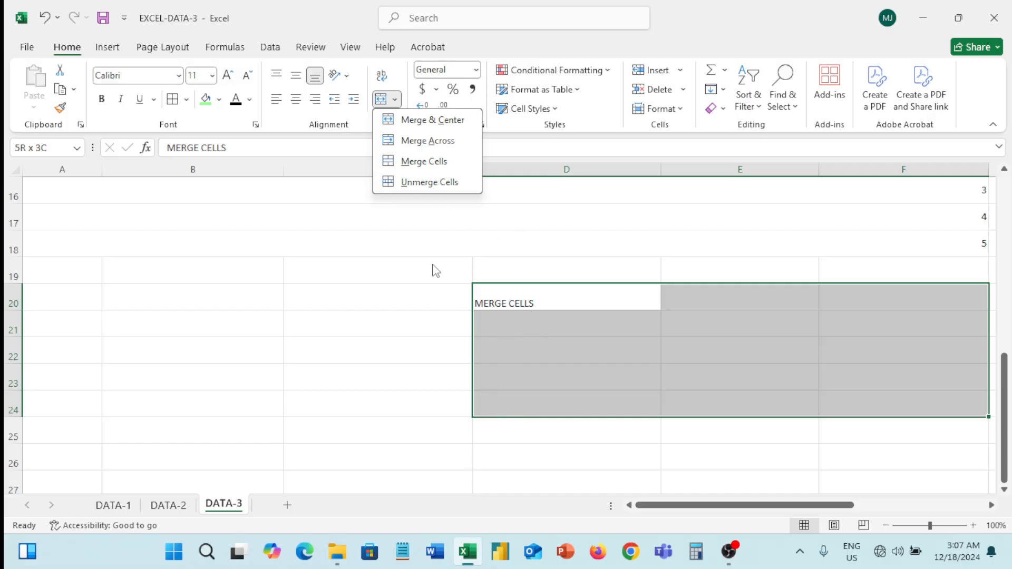
click(421, 163)
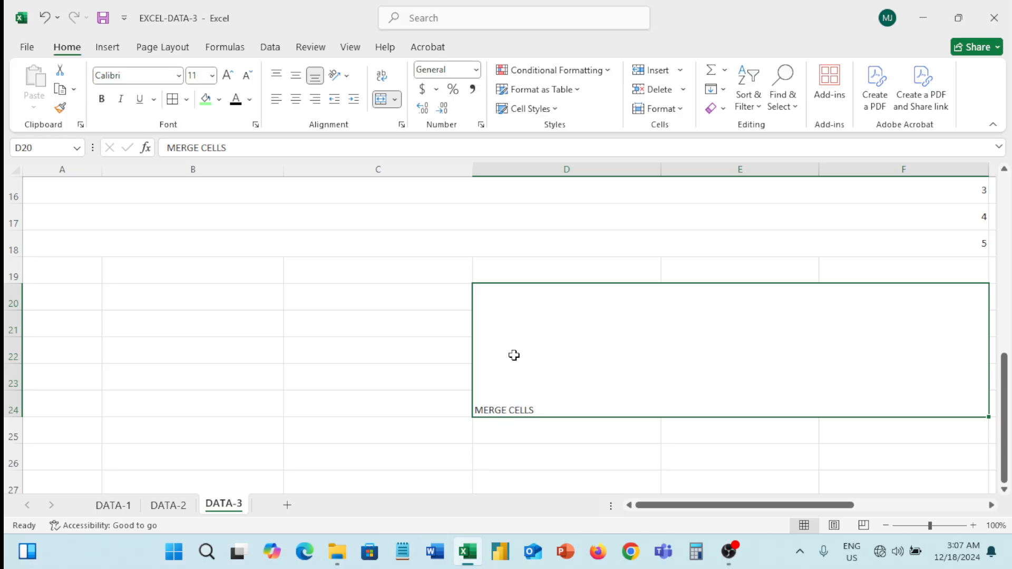
click(296, 99)
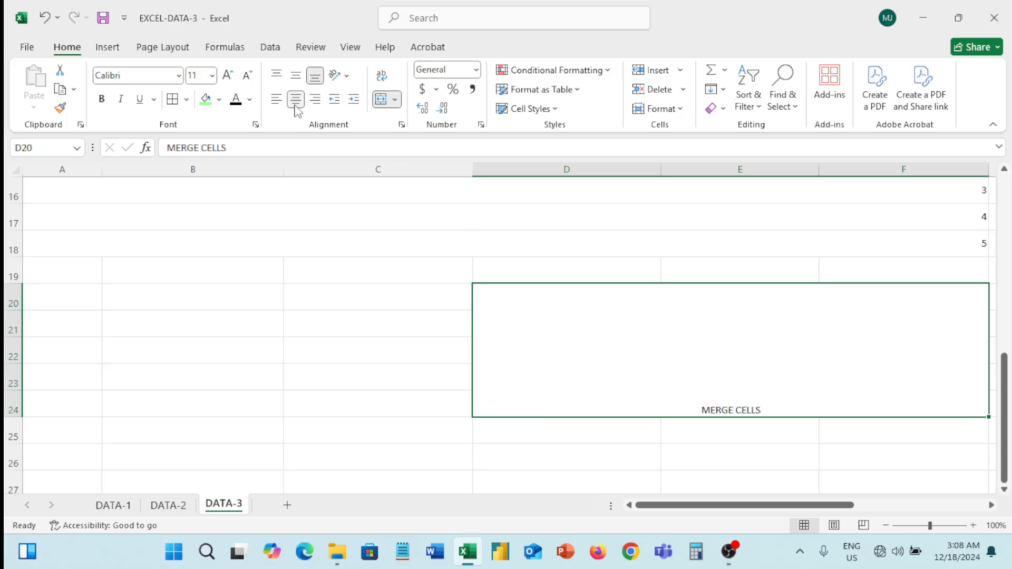
click(295, 76)
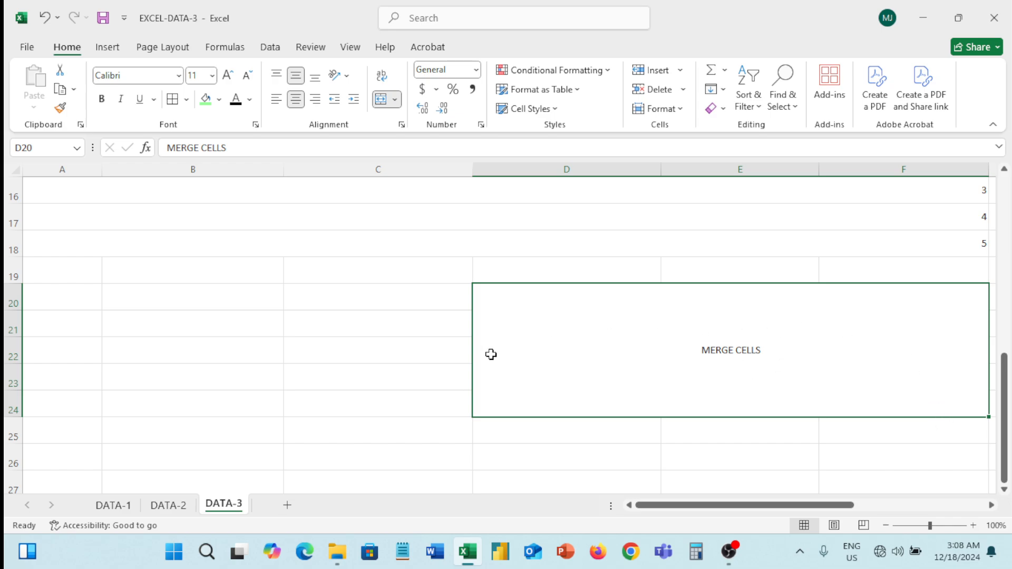
Turn on Shrink to fit for the sales table's header cells A2 to F2.
scroll(495, 347, up, 5)
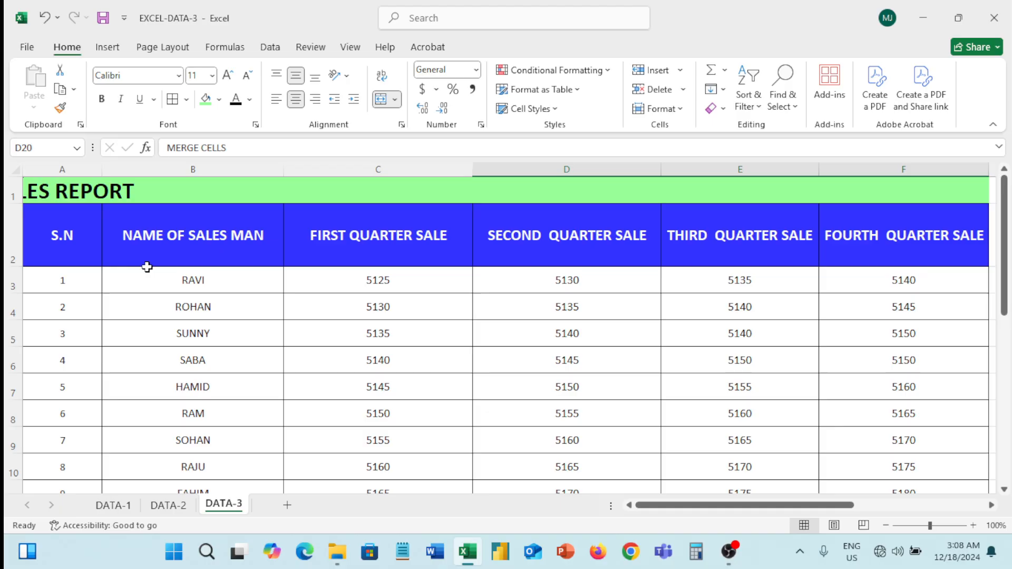
click(59, 248)
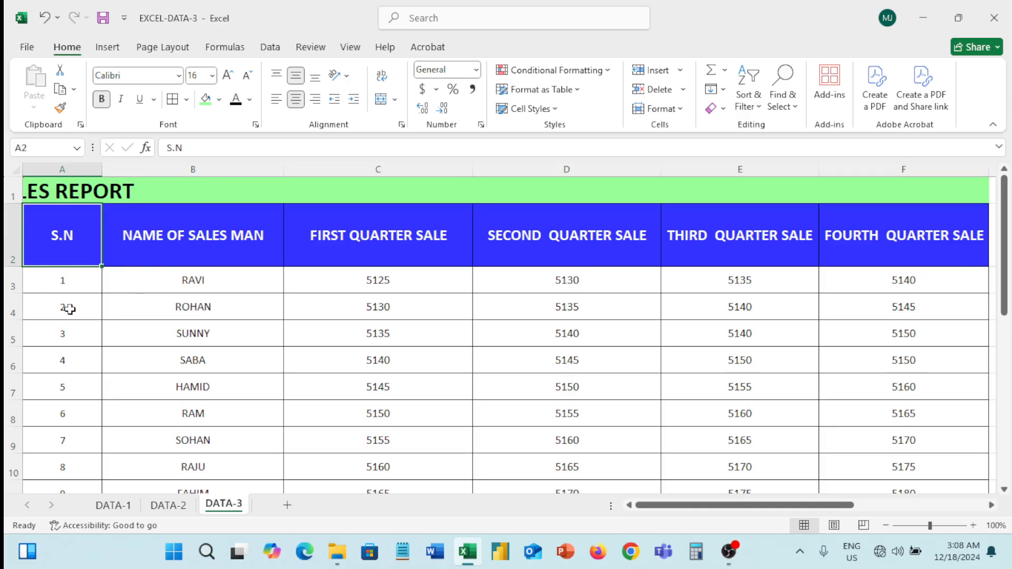
key(shift+Right)
key(shift+Right)
key(shift+Right)
key(shift+Right)
key(shift+Right)
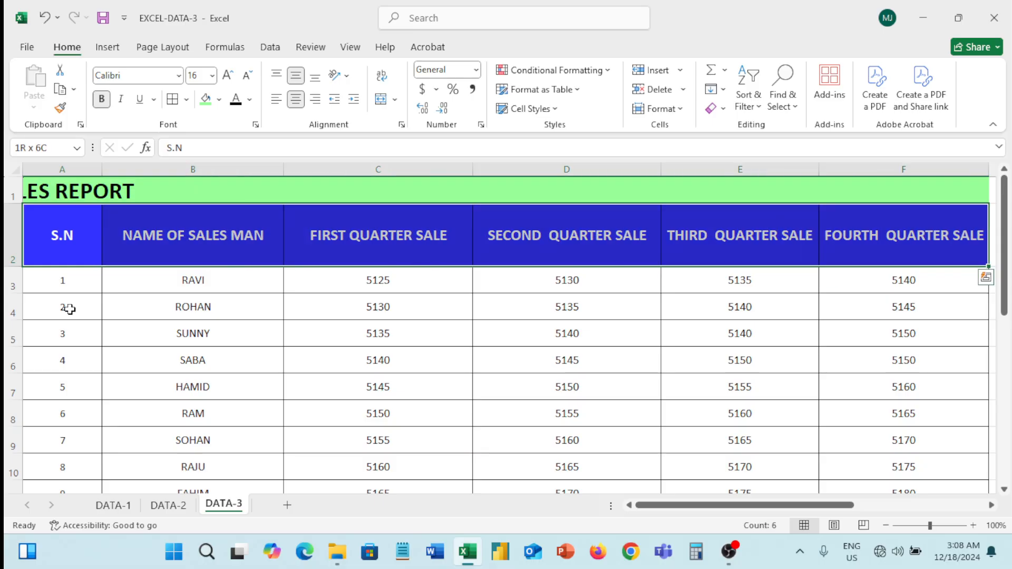
click(403, 125)
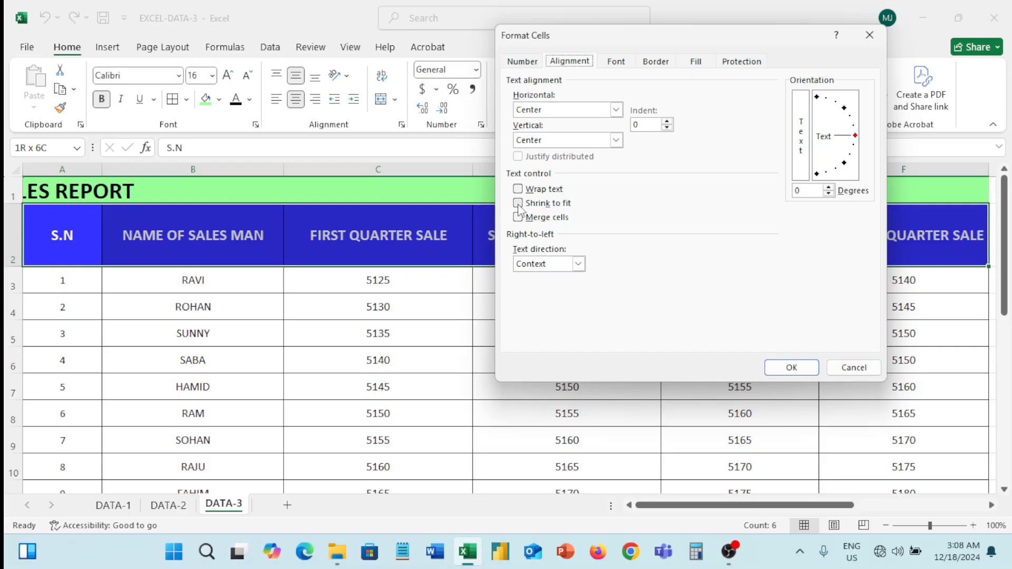
click(518, 205)
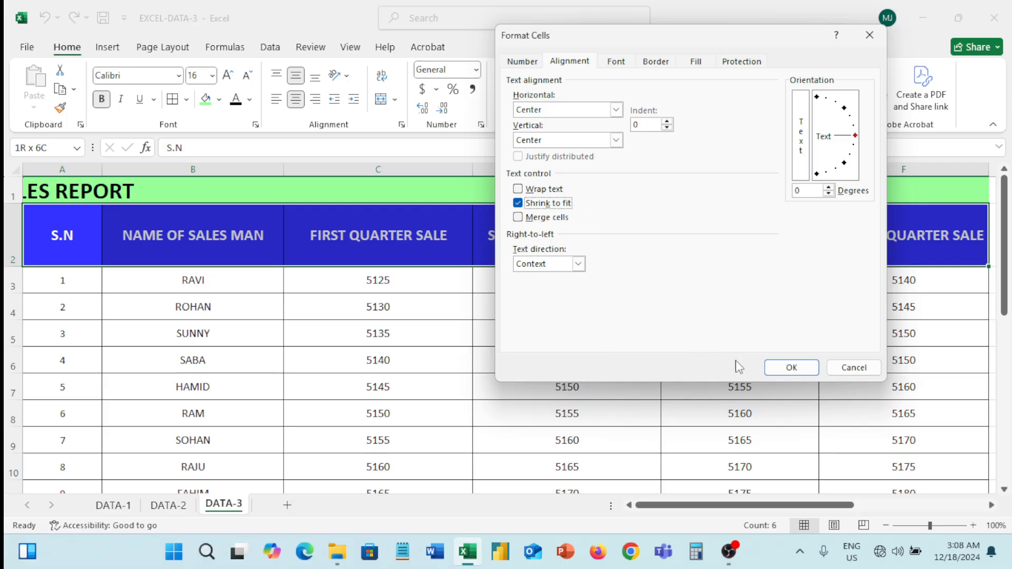
click(792, 367)
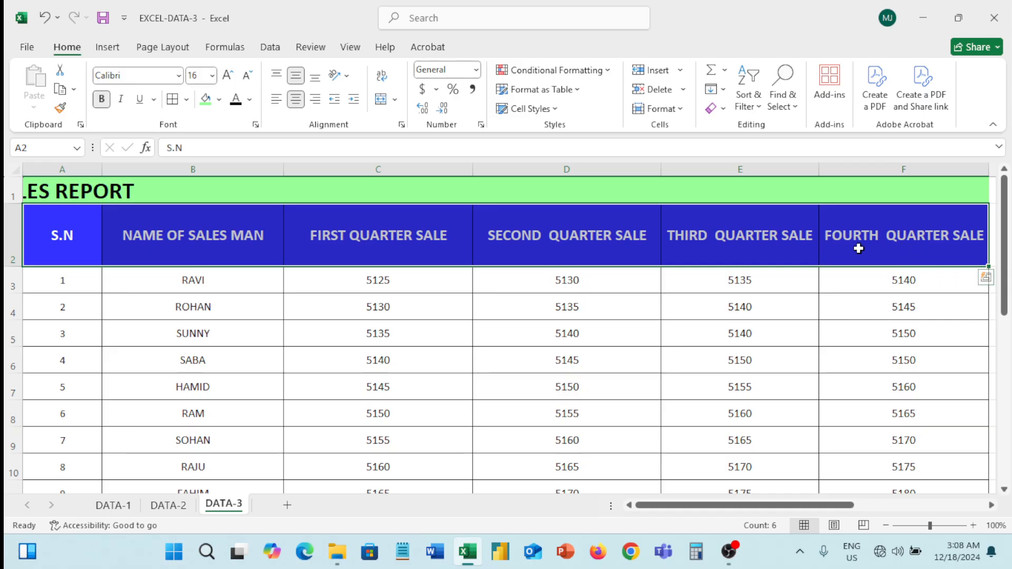
Narrow columns F, E, D, C and B to shrink their header text, and widen column F again.
drag(988, 167, 942, 169)
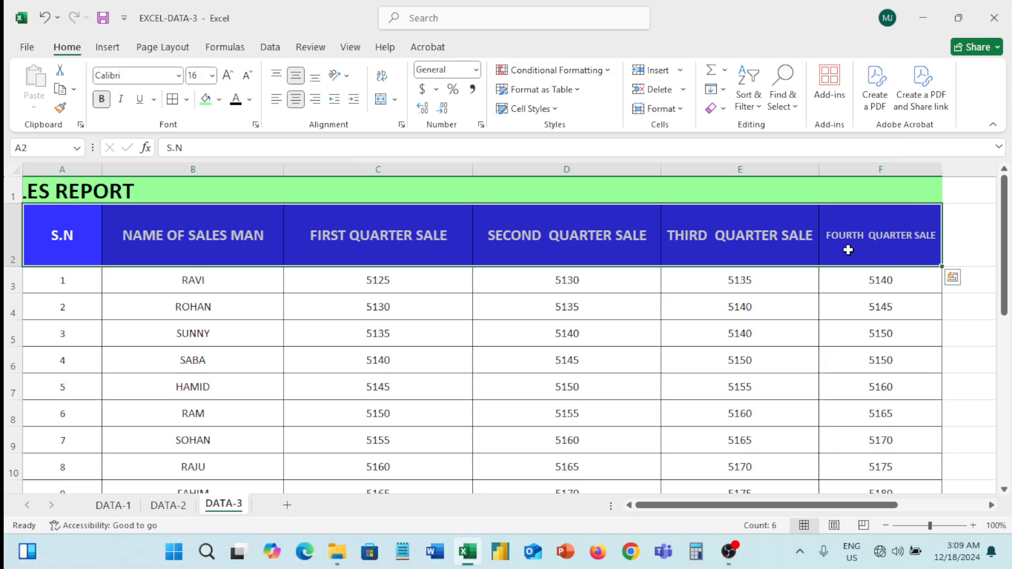
drag(940, 169, 922, 169)
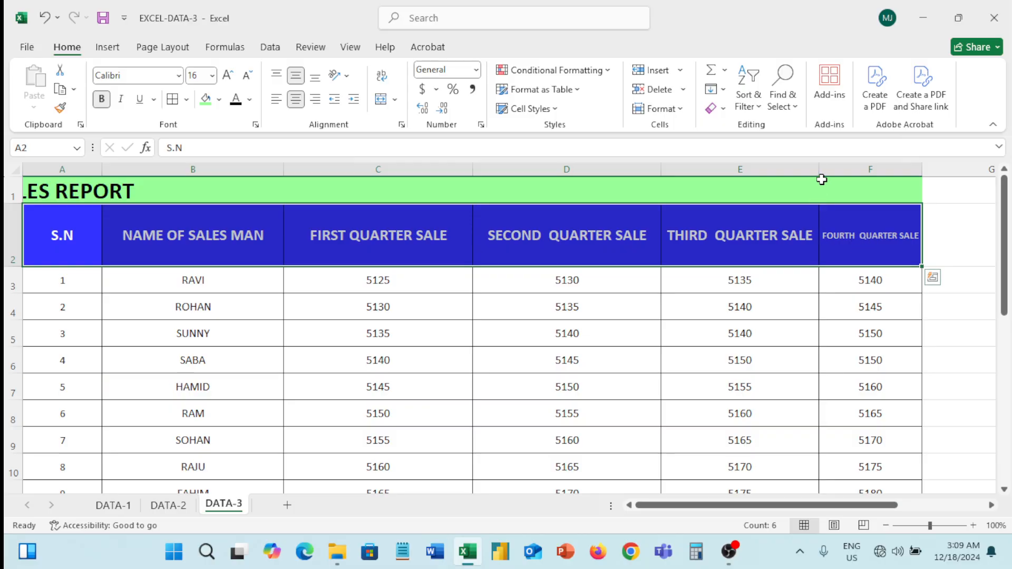
drag(818, 167, 759, 180)
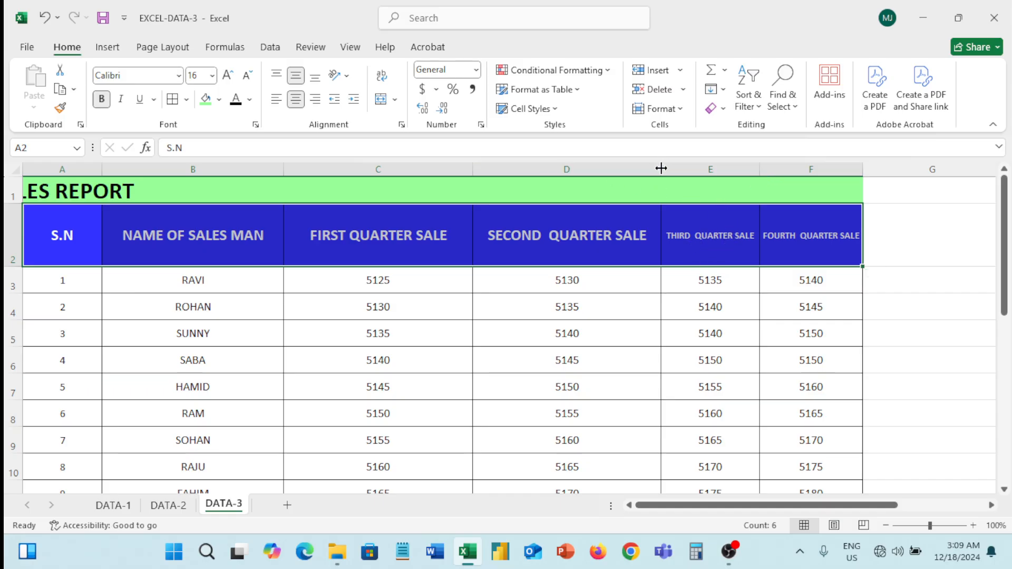
drag(660, 168, 603, 183)
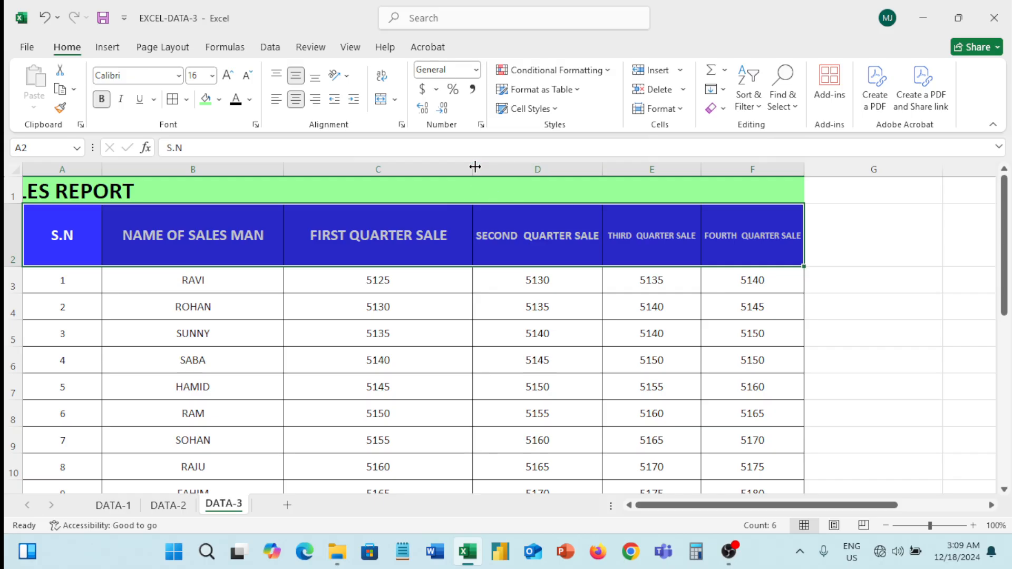
drag(474, 167, 403, 182)
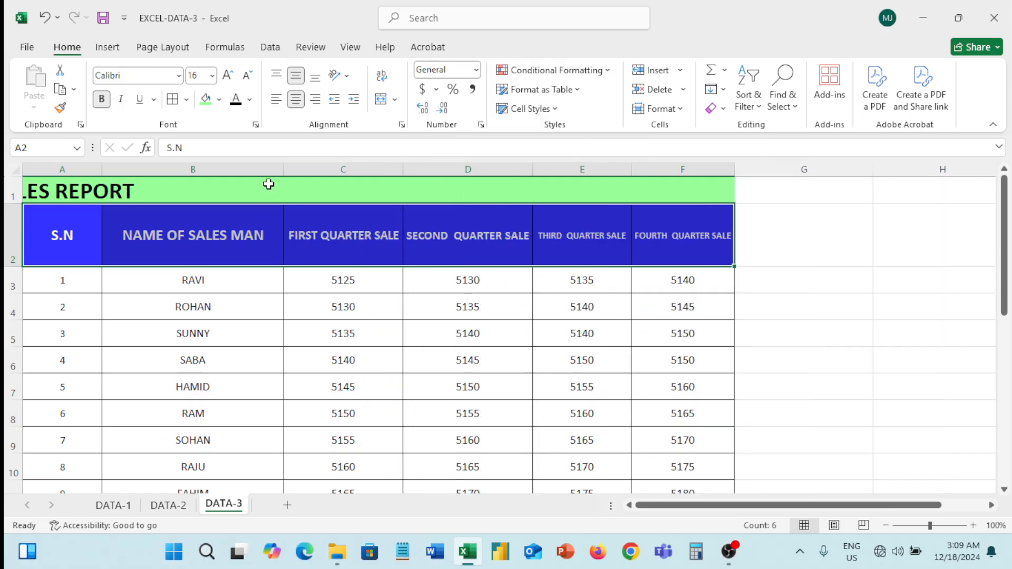
drag(281, 167, 226, 174)
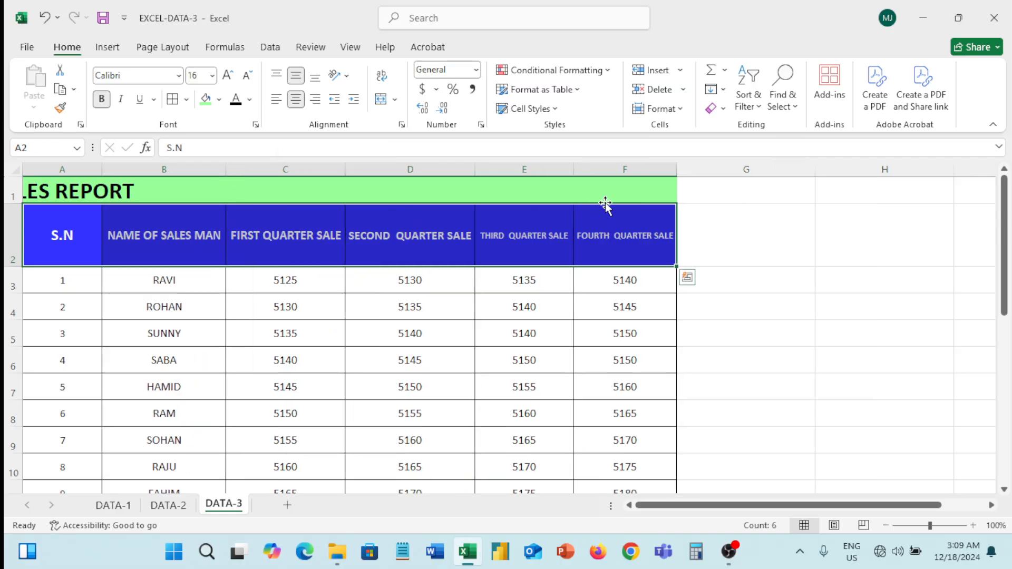
drag(679, 172, 743, 169)
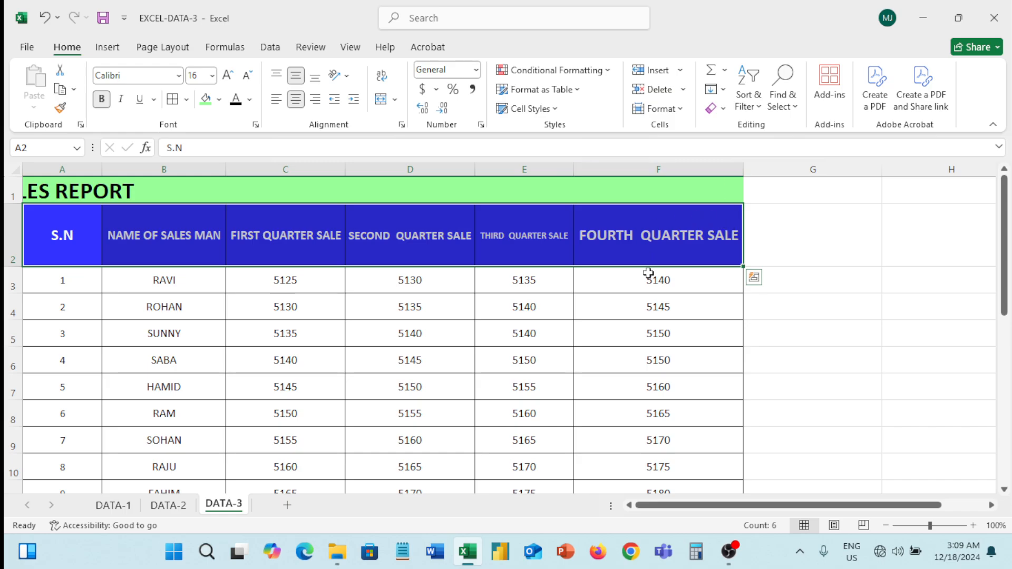